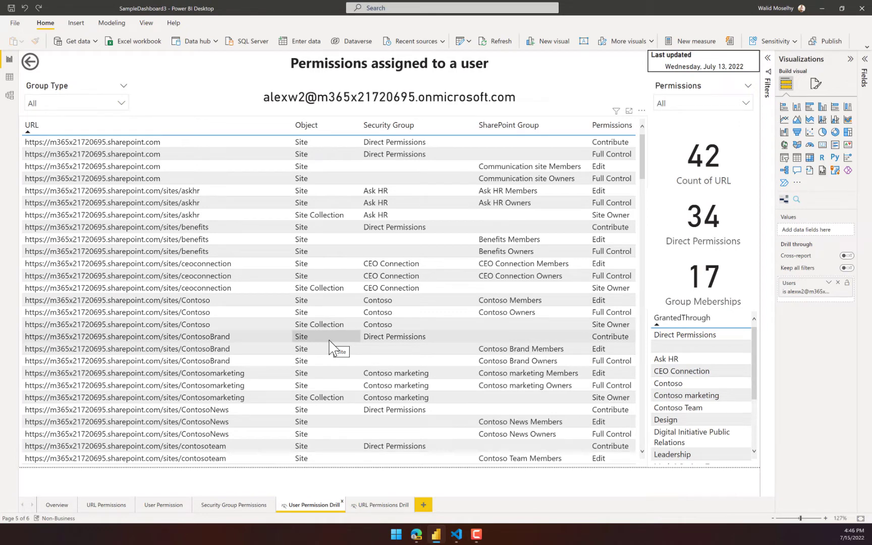
- Look at the URL Permissions Drill report page and return to the Overview page
click(374, 505)
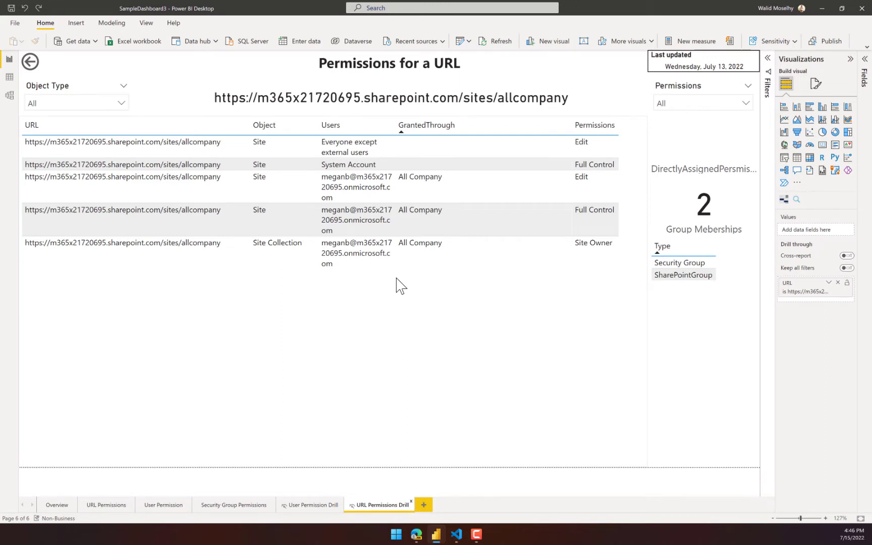
click(55, 505)
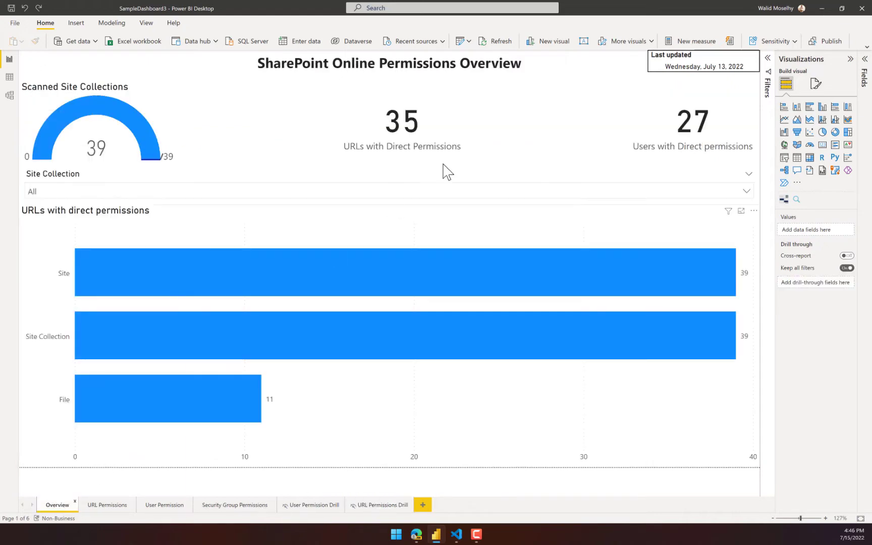
- Switch to the browser to view the SPO-Permissions repository on GitHub, and return to Power BI Desktop
click(821, 8)
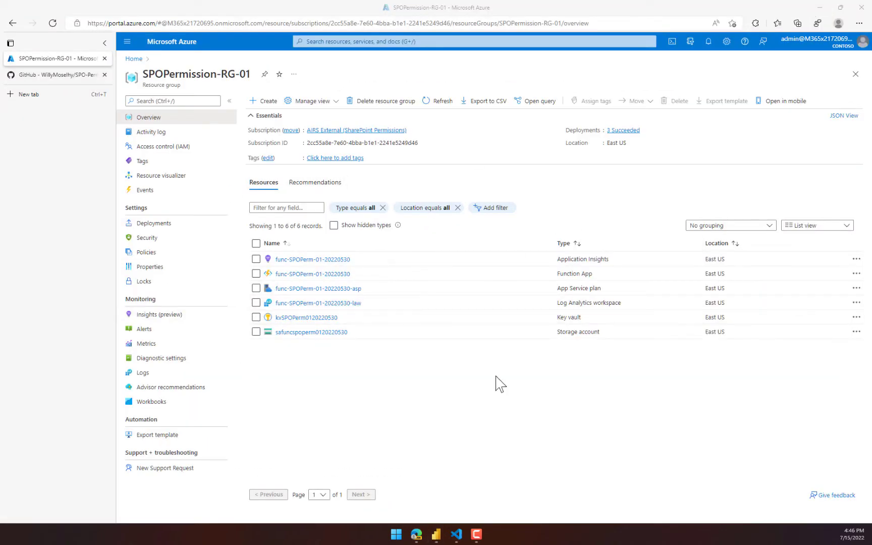
click(56, 75)
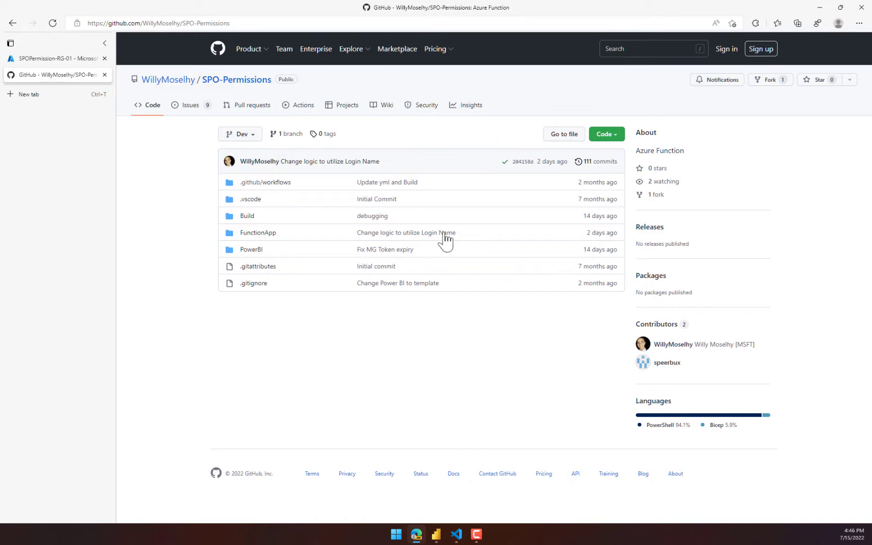
click(434, 535)
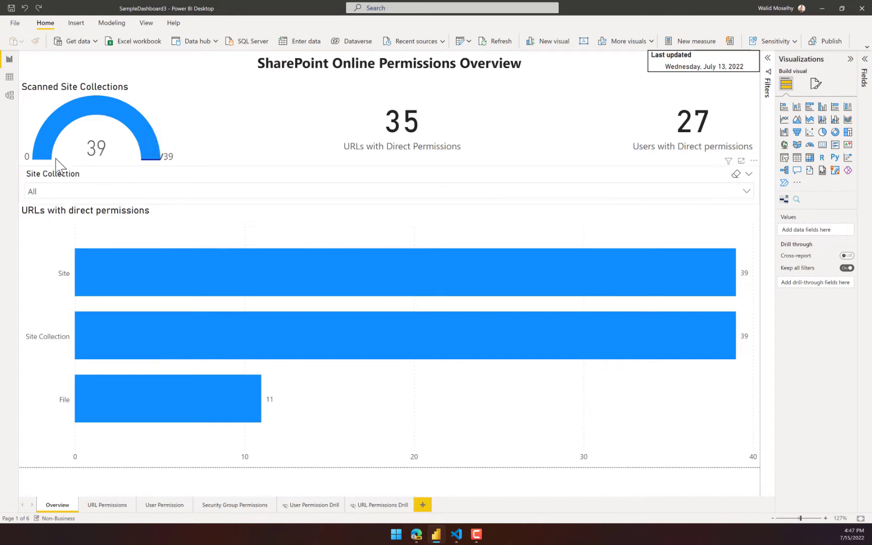
- Filter the Overview page to the sites/ContosoNews site collection to check its direct permissions, and clear the filter
mouse_move(146, 156)
click(88, 196)
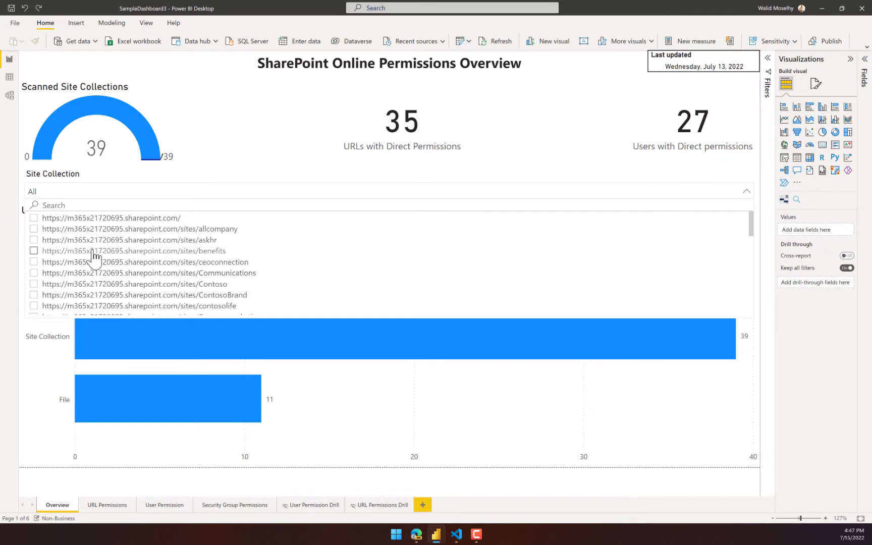
scroll(94, 258, down, 1)
scroll(93, 257, up, 1)
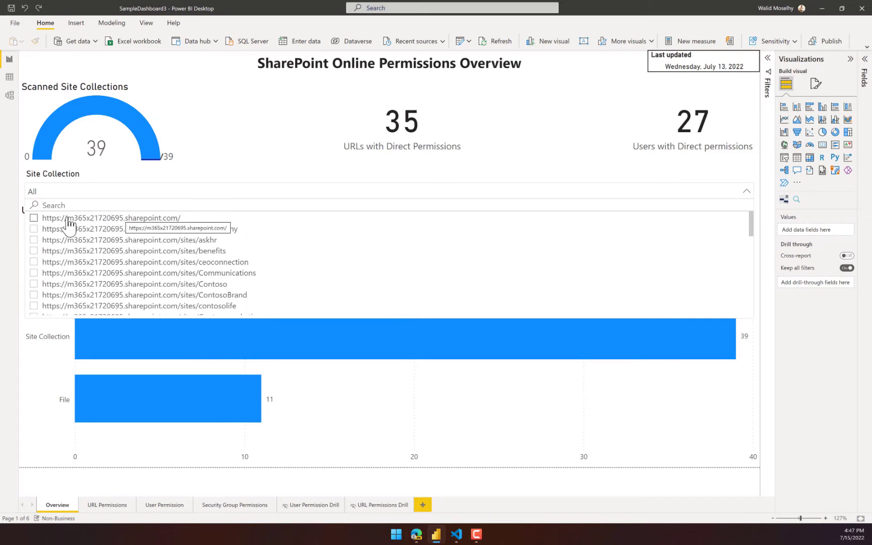
scroll(113, 262, down, 2)
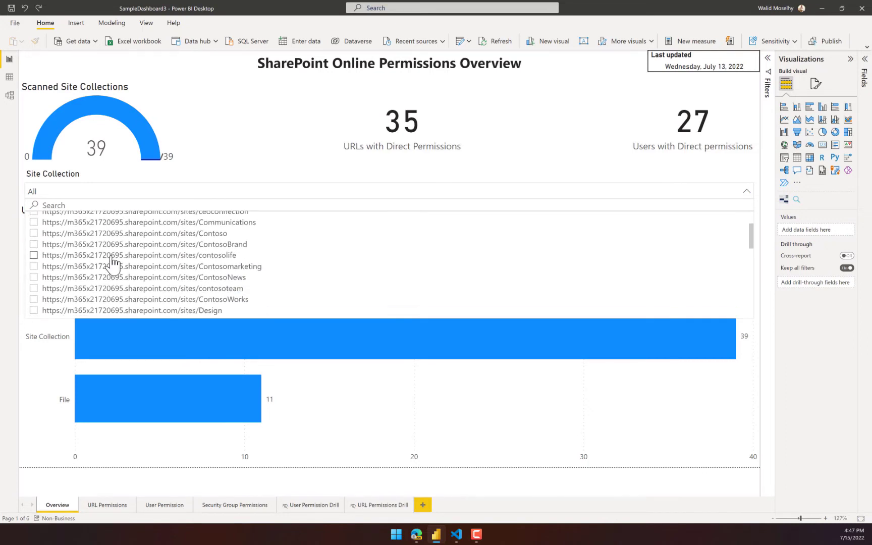
click(33, 257)
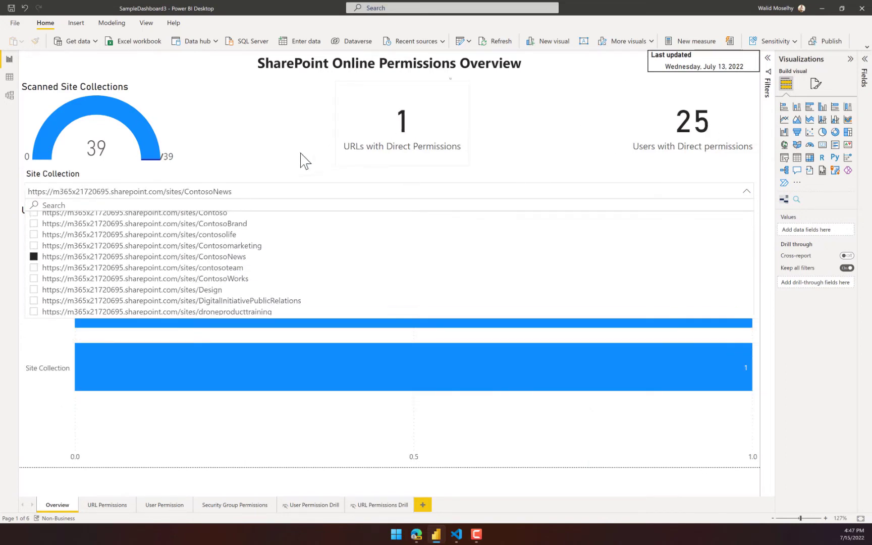
click(386, 435)
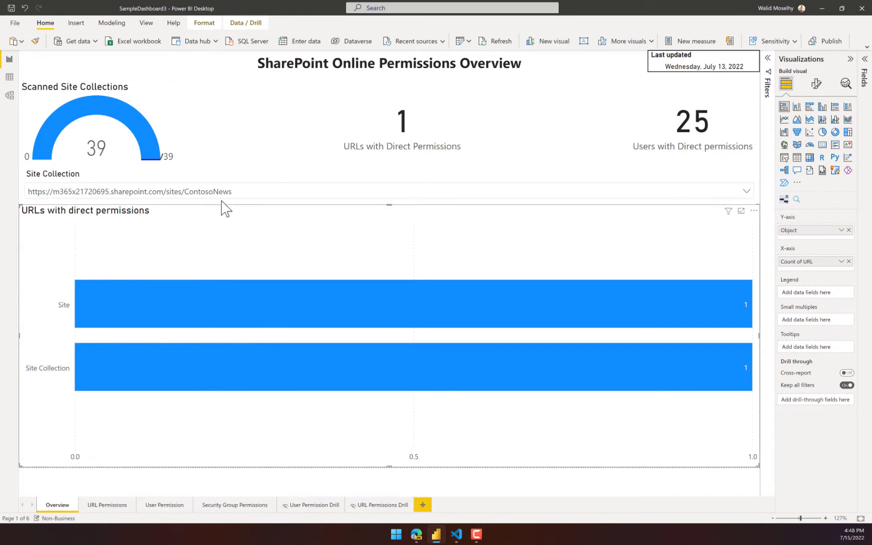
click(246, 194)
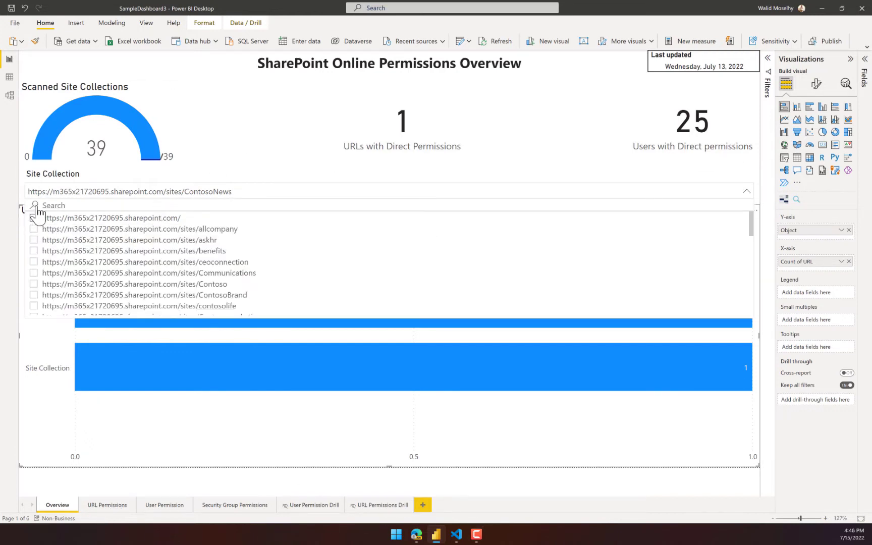
click(736, 174)
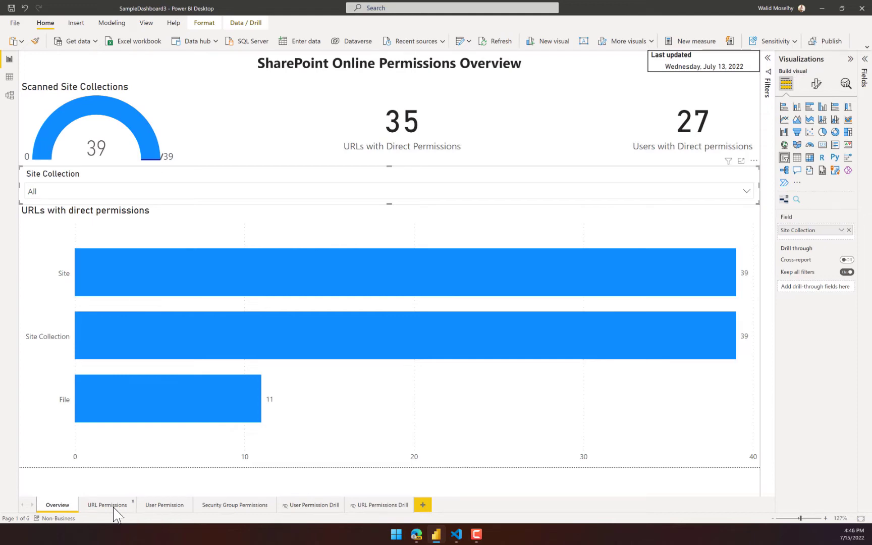
- On the URL Permissions page, filter Object Type to File and look through the listed file permissions
click(114, 505)
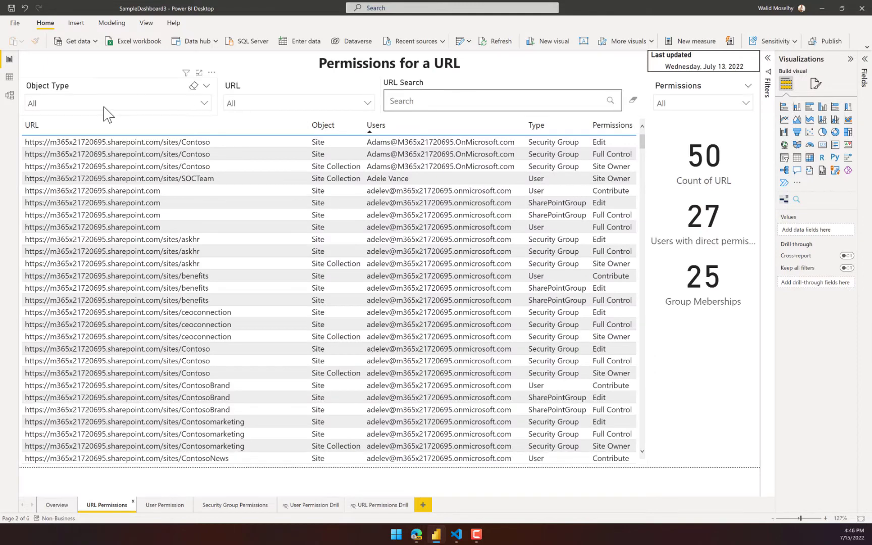
click(124, 107)
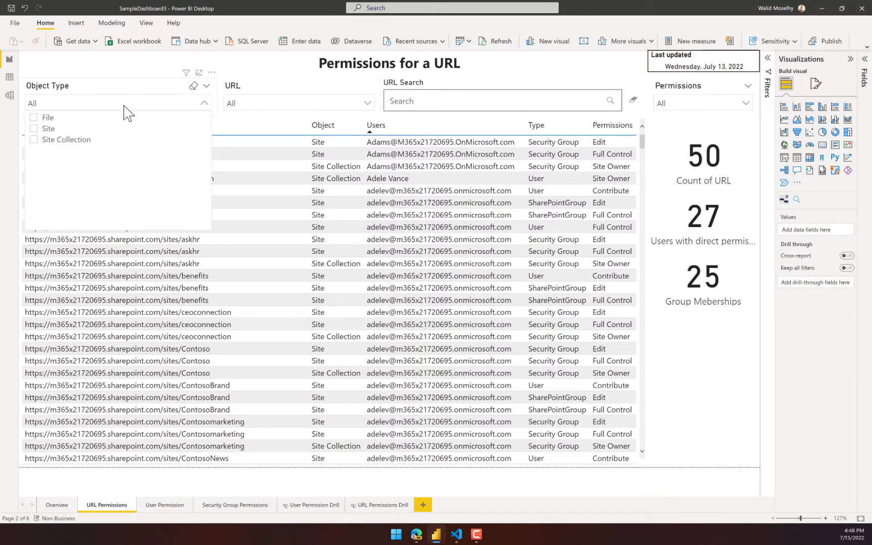
click(33, 119)
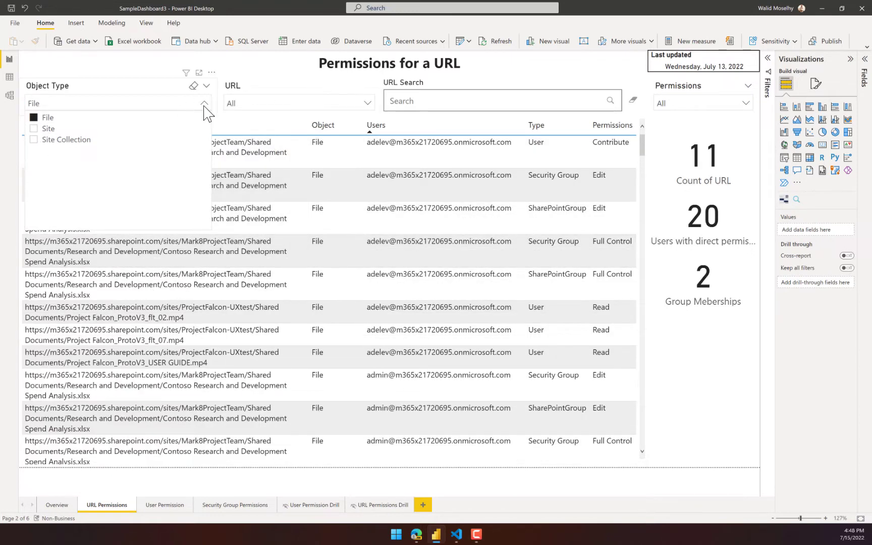
click(204, 105)
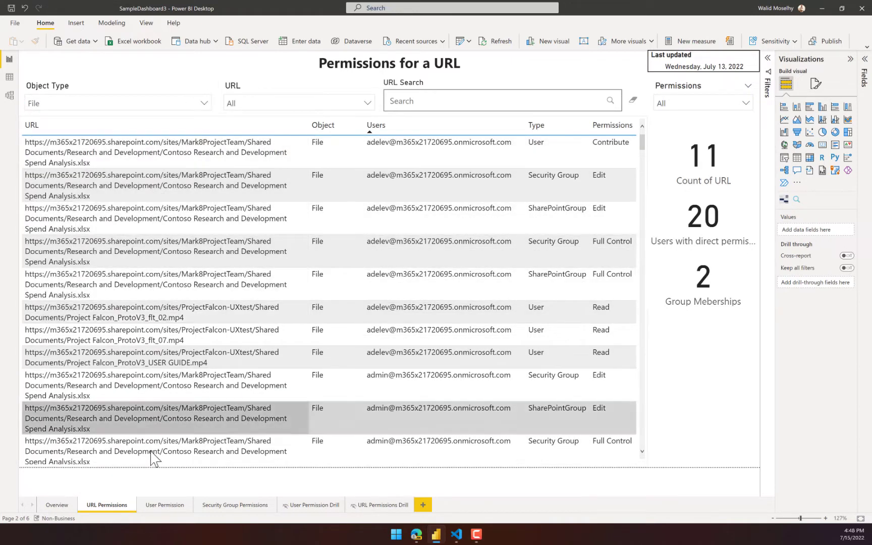
scroll(223, 230, down, 2)
scroll(223, 230, down, 6)
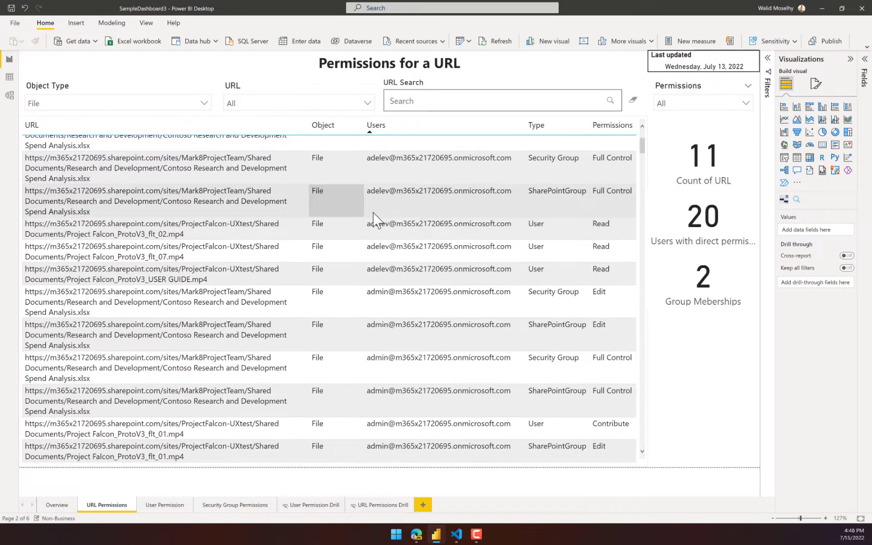
scroll(295, 200, up, 5)
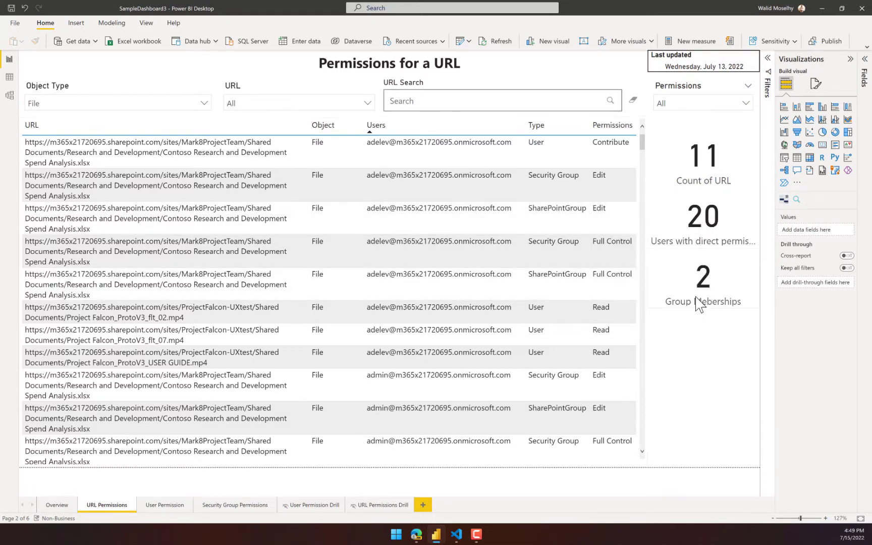
click(453, 195)
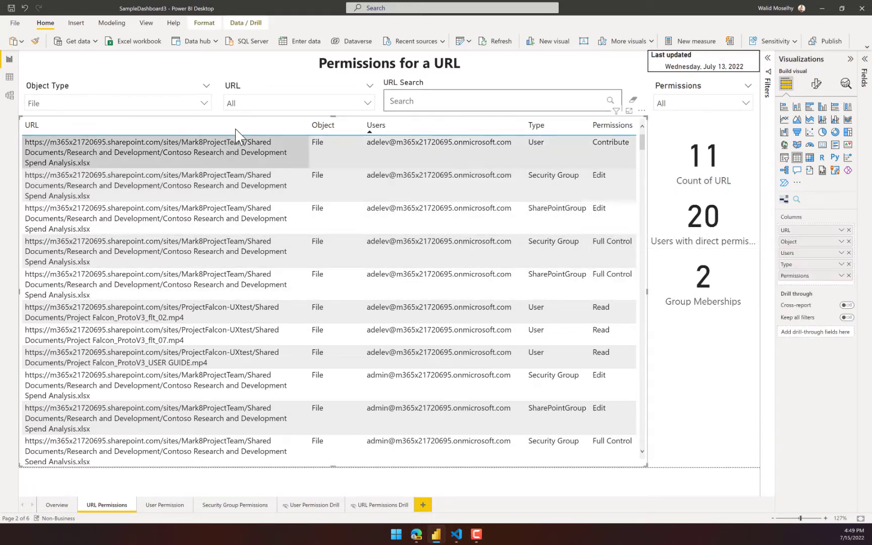
- Search the URLs for "mark8", look through the matching permissions, and clear the search
click(272, 103)
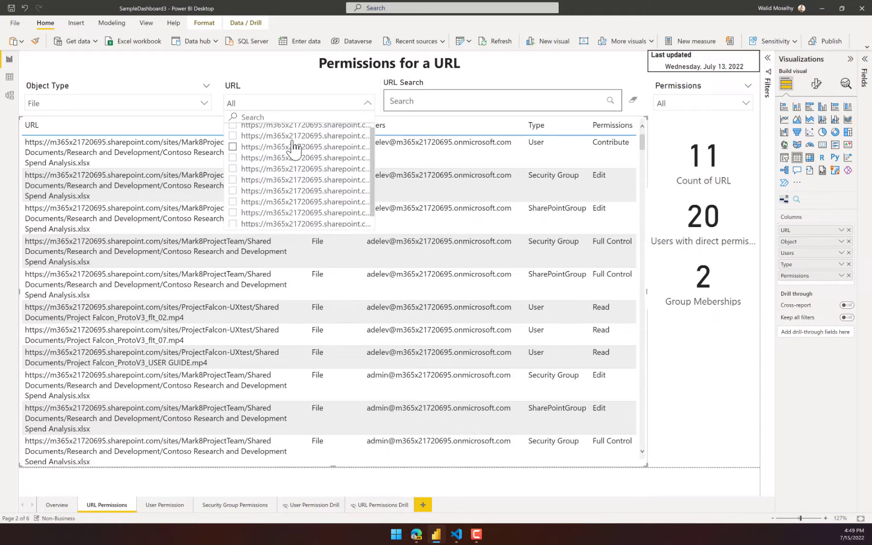
click(430, 101)
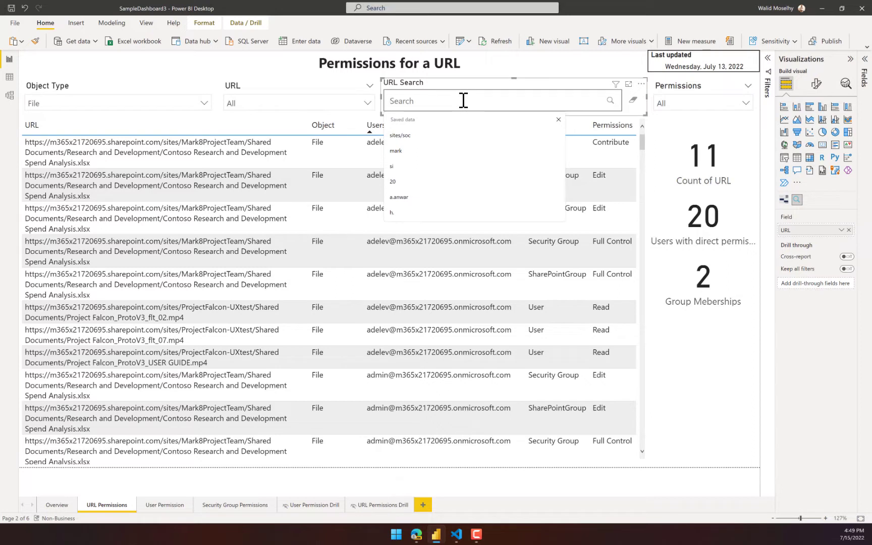
text(mark8)
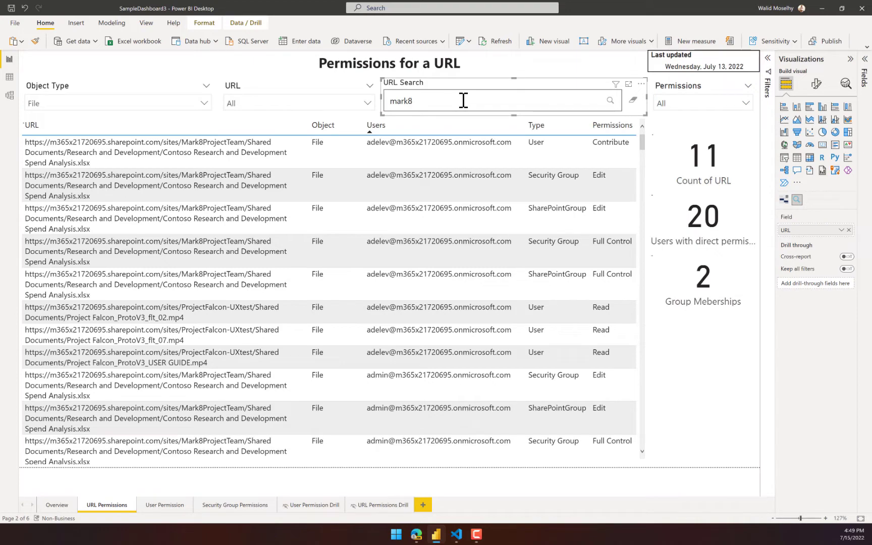
scroll(312, 245, down, 5)
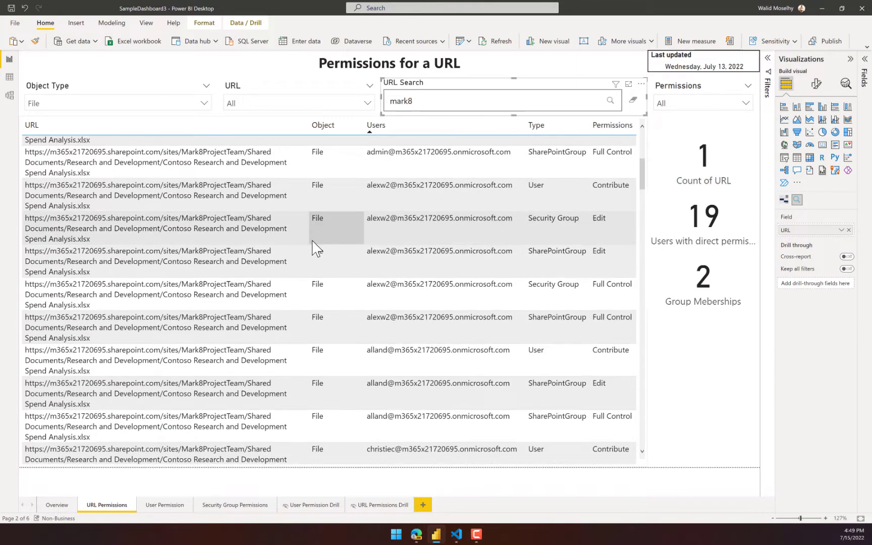
scroll(312, 245, down, 5)
scroll(279, 214, up, 3)
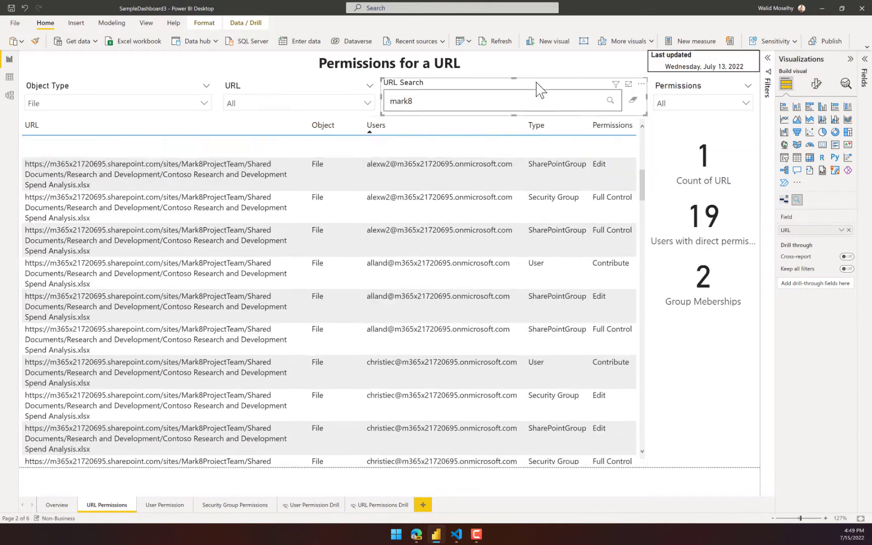
click(633, 100)
scroll(469, 185, down, 5)
scroll(435, 191, up, 5)
- Filter the file permissions by Full Control and by Read in turn, and clear the Permissions filter
click(683, 103)
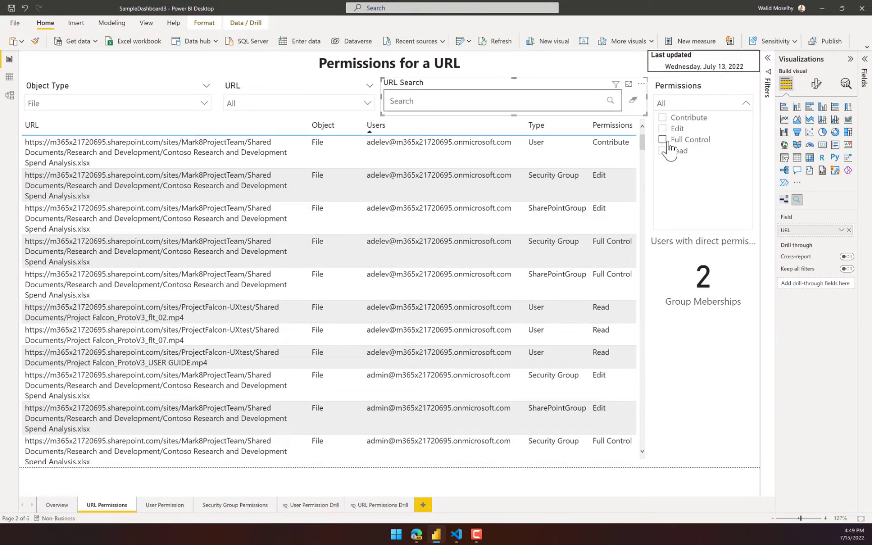
click(668, 141)
click(664, 141)
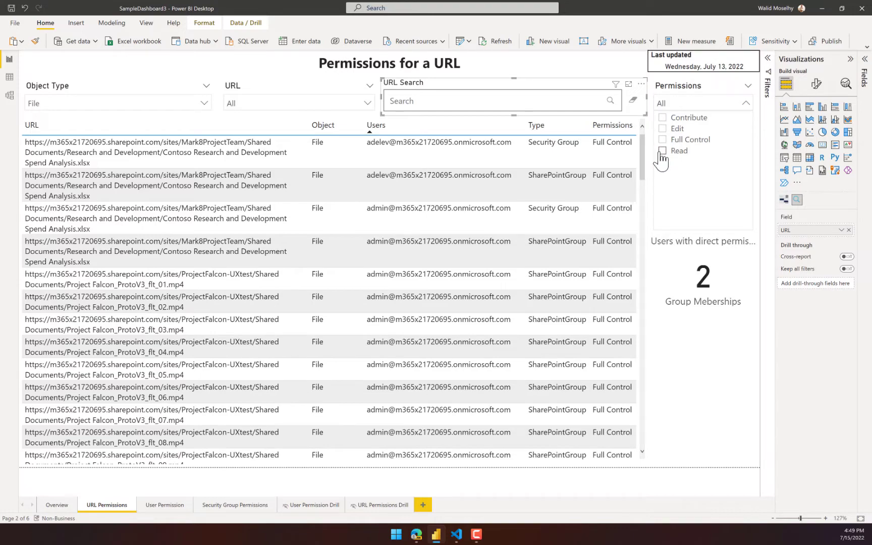
click(662, 151)
scroll(561, 200, down, 3)
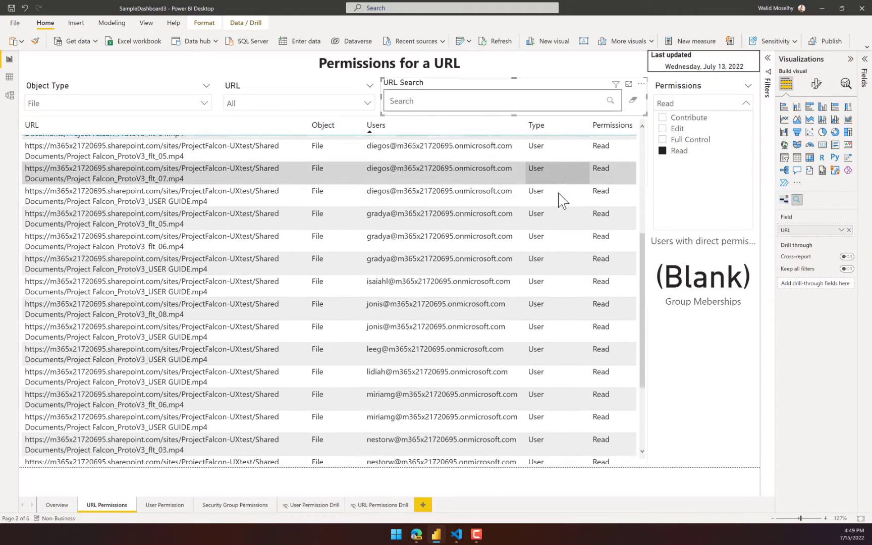
scroll(561, 198, up, 5)
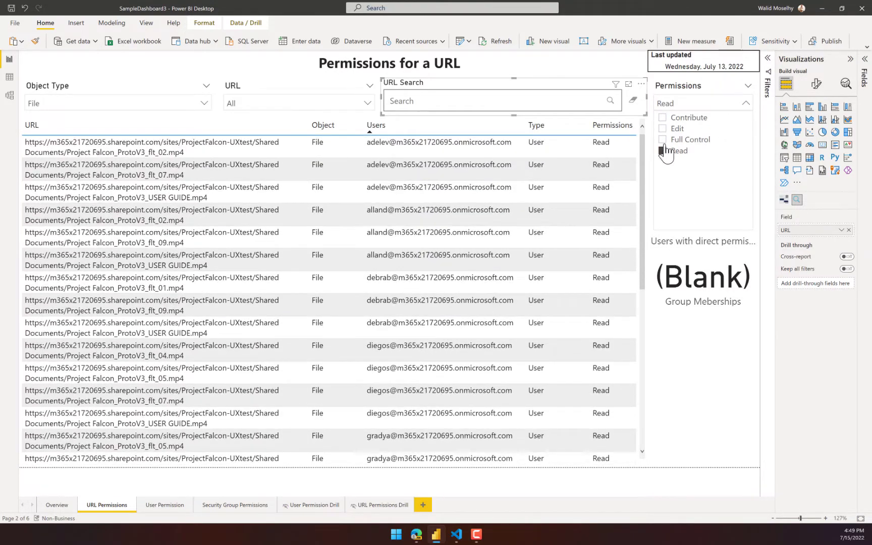
click(664, 151)
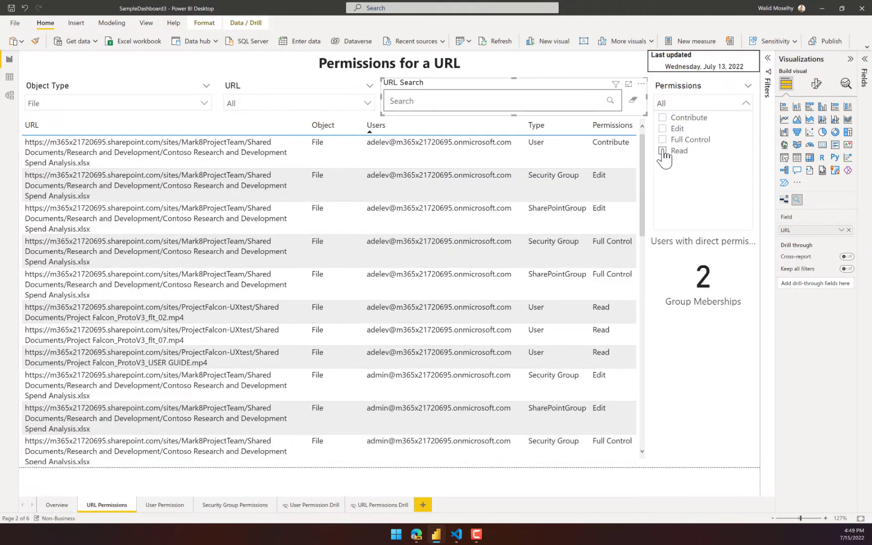
- On the User Permission page, filter Assignment Type to User
click(166, 505)
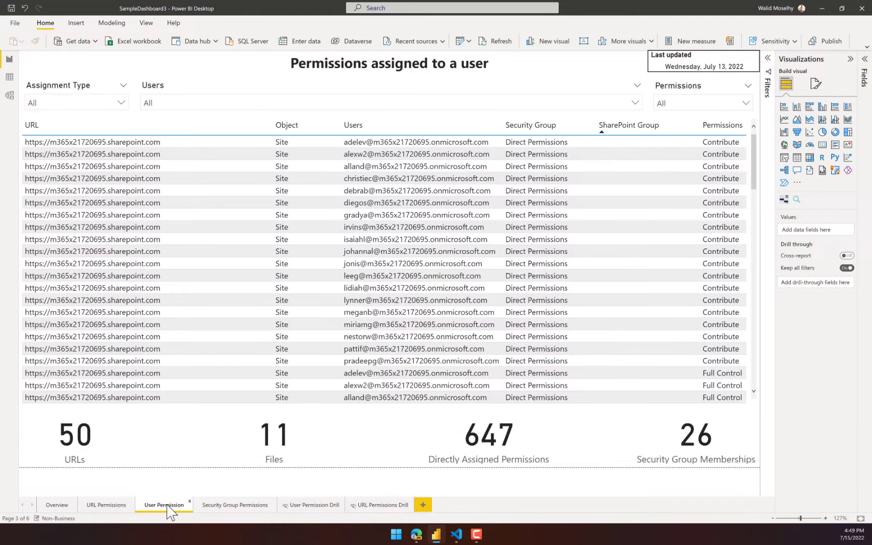
click(102, 104)
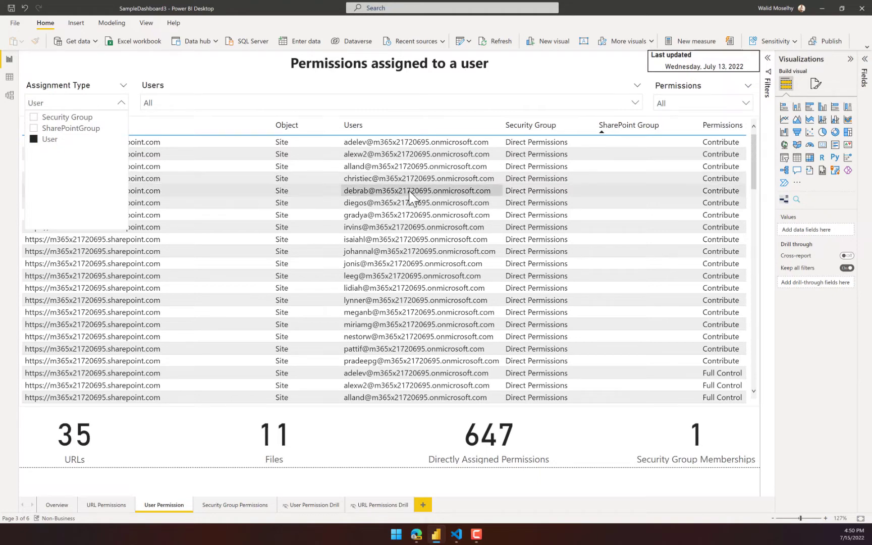
click(270, 156)
- Highlight a single user's row, clear the selection, and look through the table of directly assigned permissions
click(268, 180)
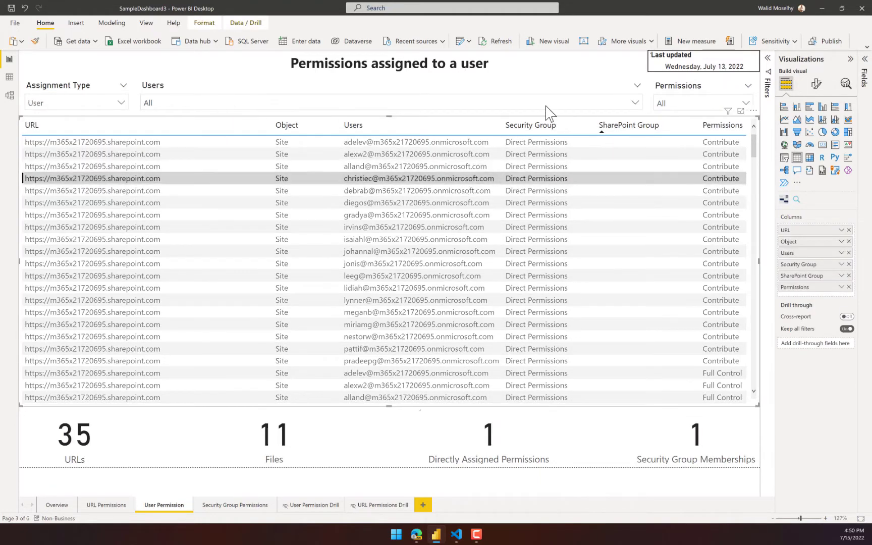
click(469, 244)
click(470, 245)
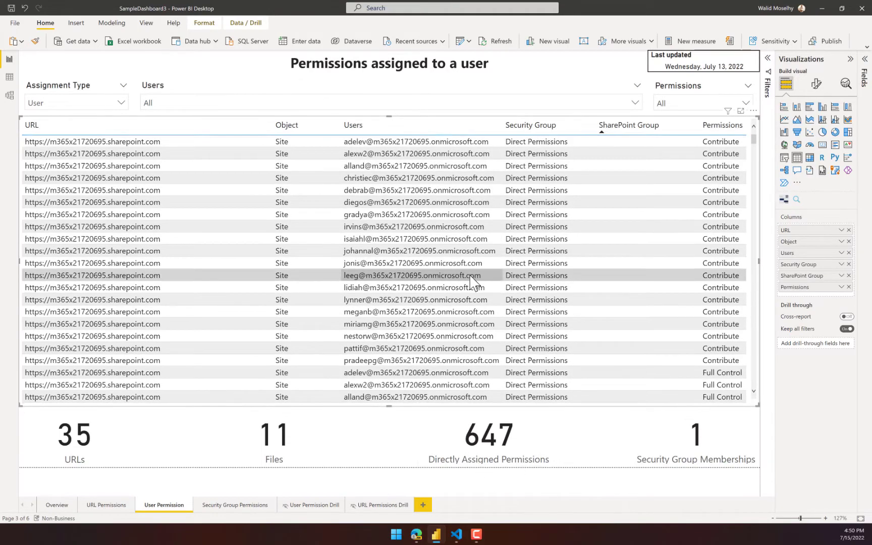
scroll(473, 280, down, 10)
scroll(472, 279, up, 10)
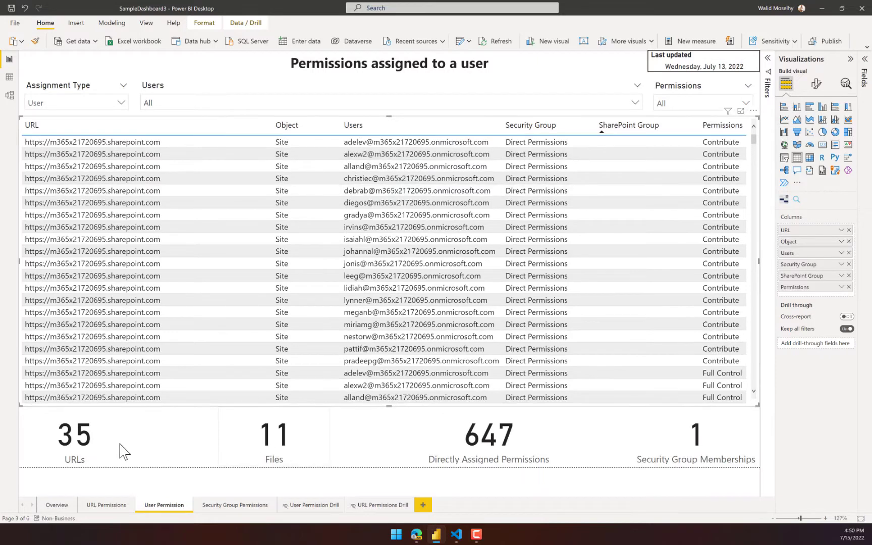
- Filter Users to three individual user accounts and look through their directly assigned permissions
click(222, 104)
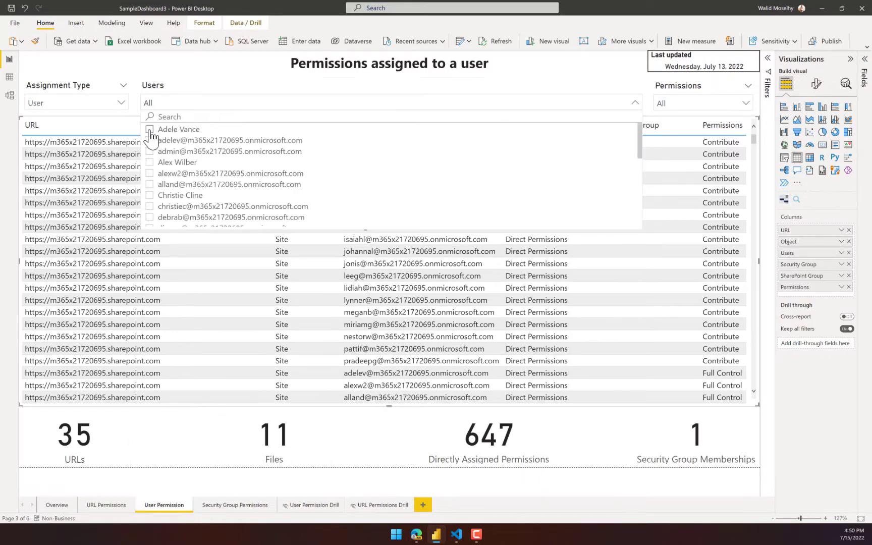
click(150, 140)
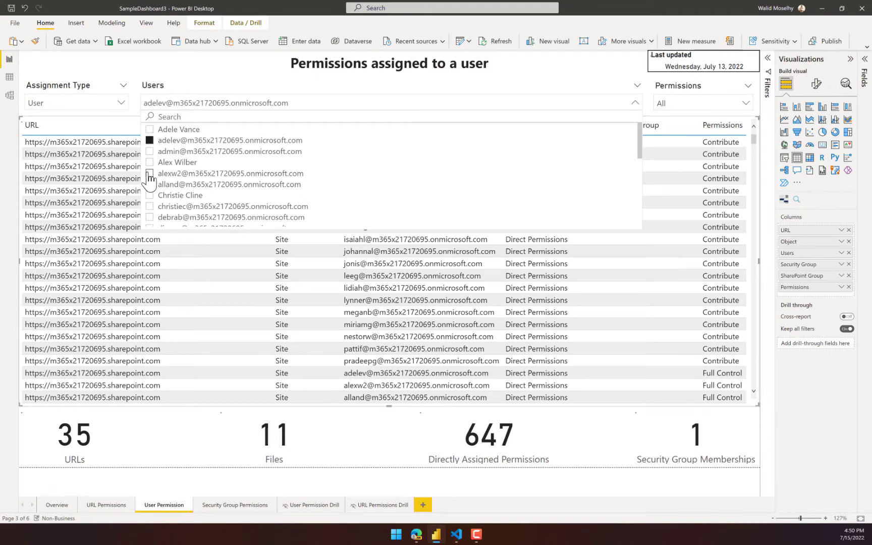
click(149, 174)
click(150, 206)
click(410, 193)
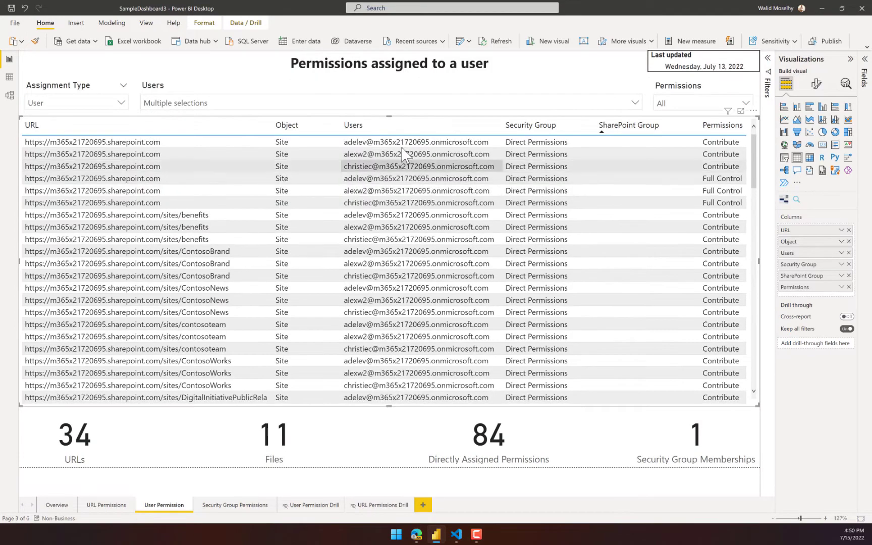
scroll(409, 187, down, 10)
scroll(404, 164, up, 10)
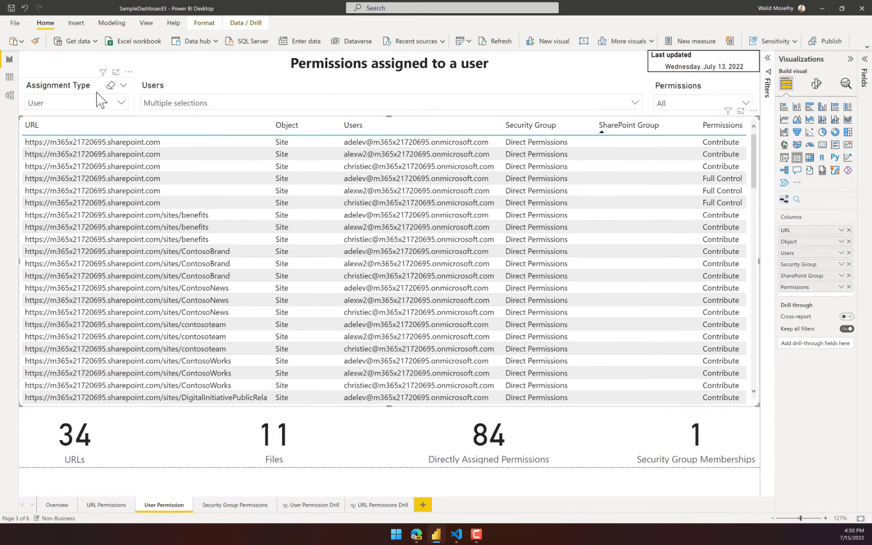
- Switch the Assignment Type filter from User to Security Group and look through the permissions those users hold through security groups
click(118, 103)
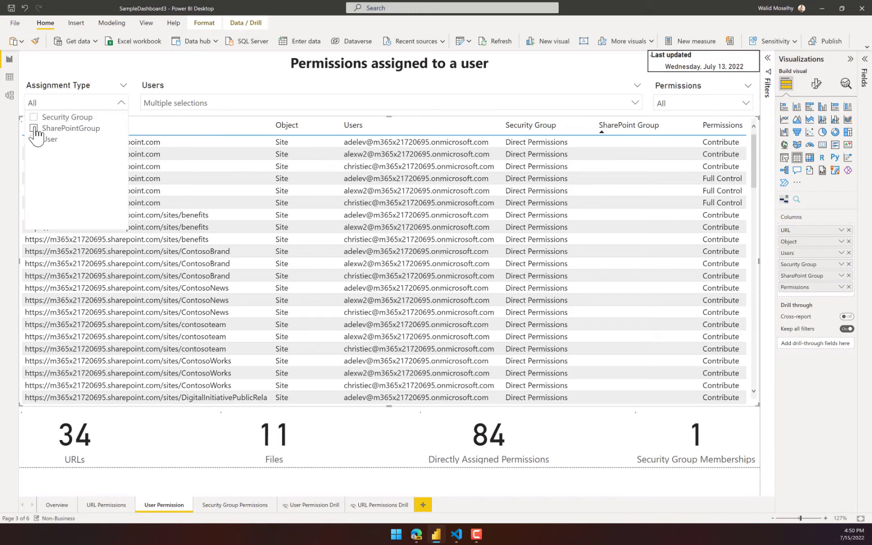
click(34, 128)
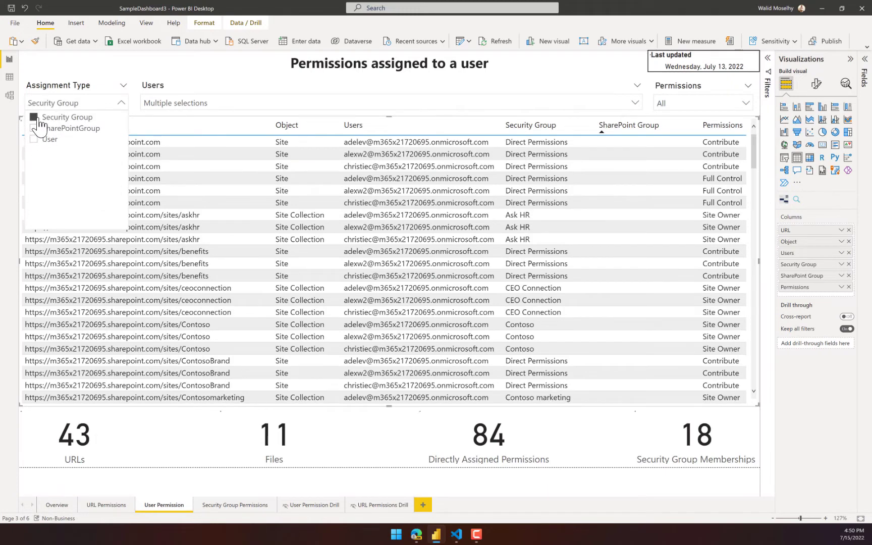
click(121, 103)
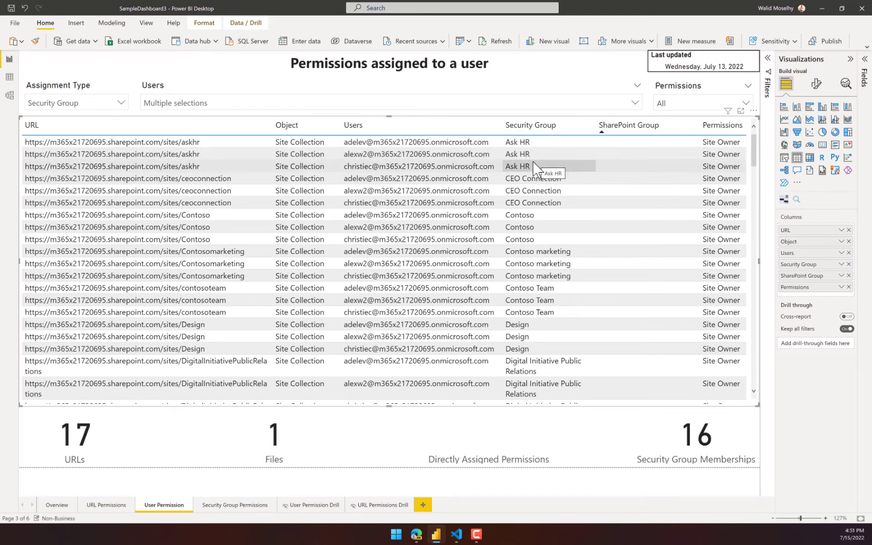
scroll(533, 162, down, 15)
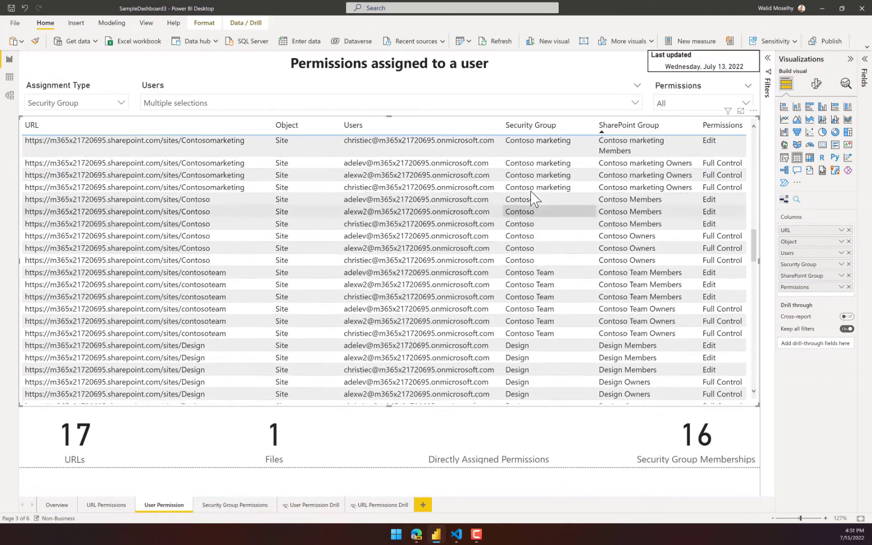
scroll(531, 199, up, 5)
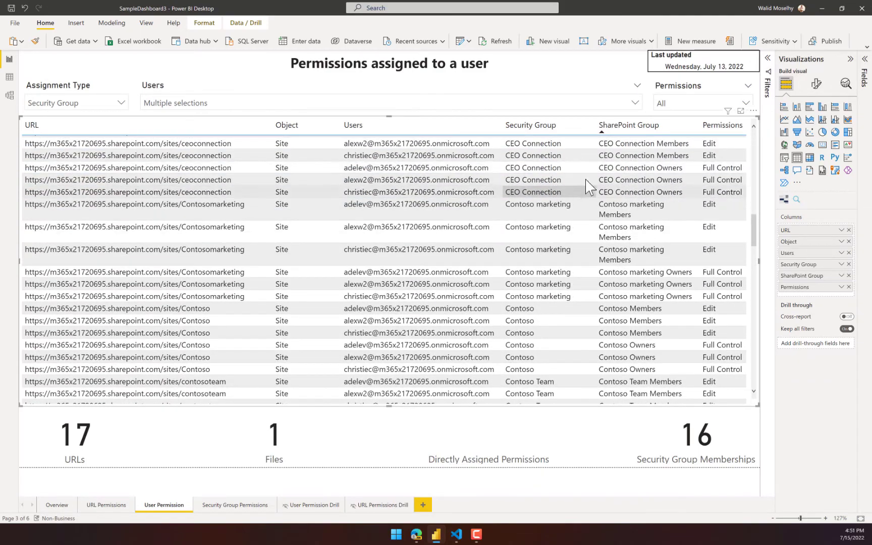
scroll(588, 187, up, 5)
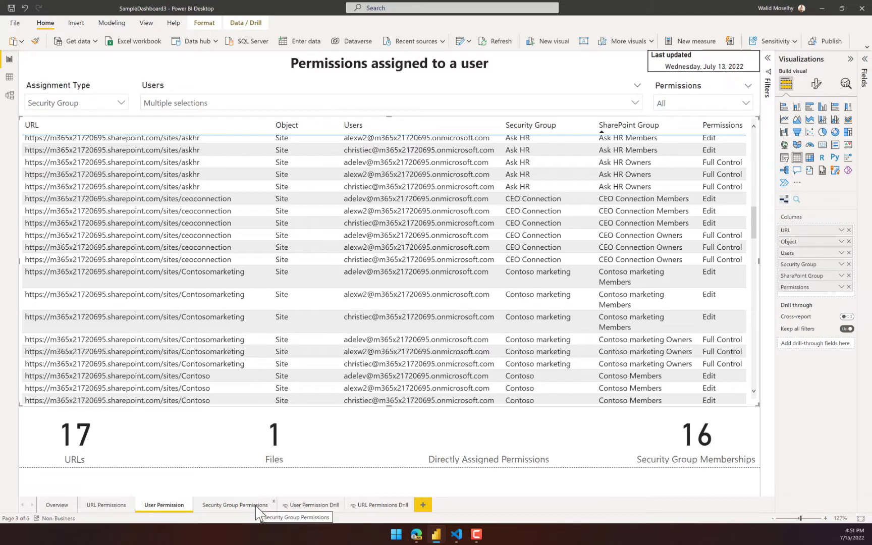
- On the Security Group Permissions page, filter Group Name to Operations
click(218, 506)
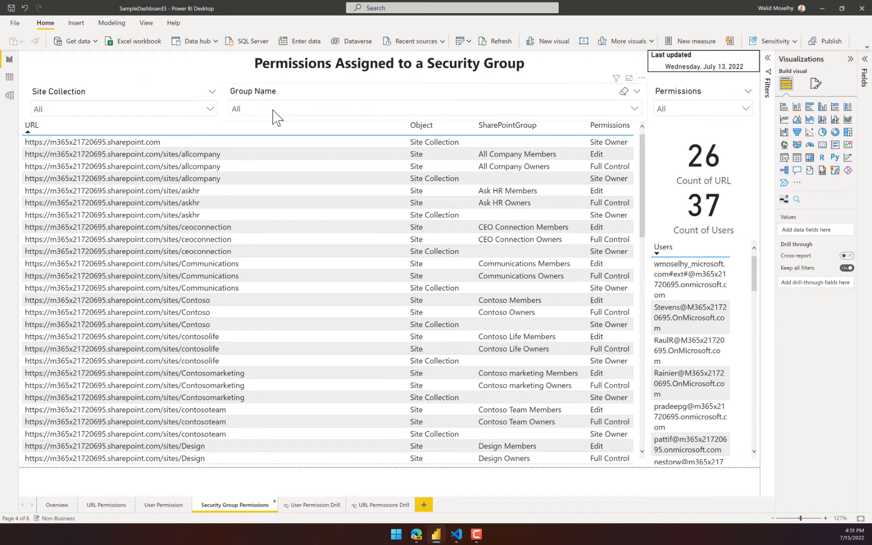
click(308, 110)
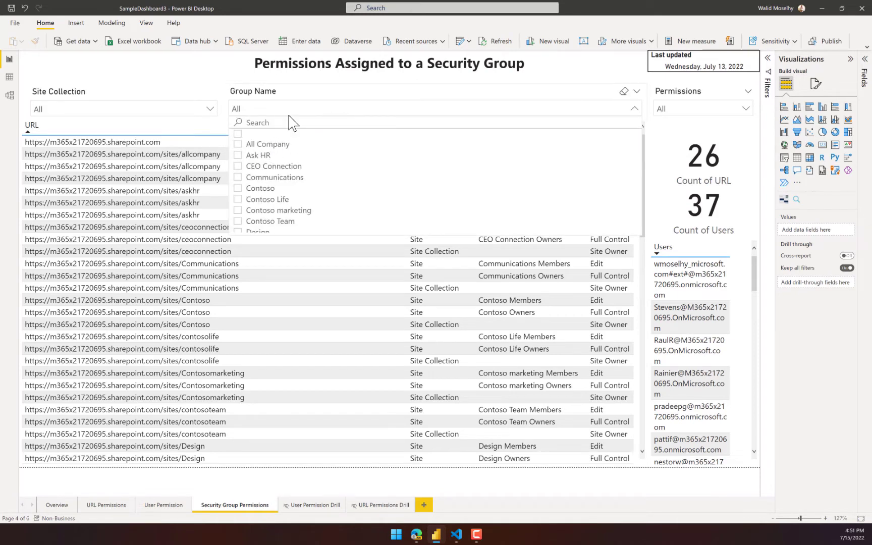
scroll(252, 161, down, 2)
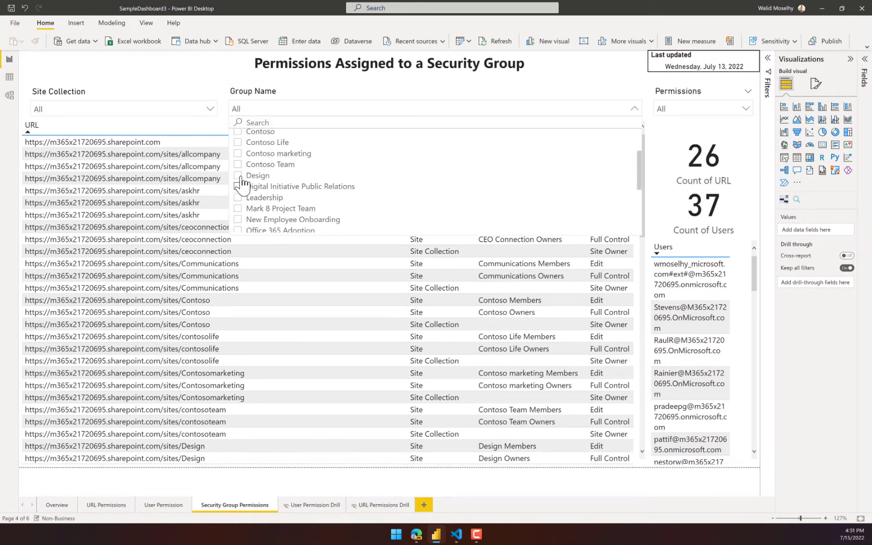
scroll(241, 200, down, 2)
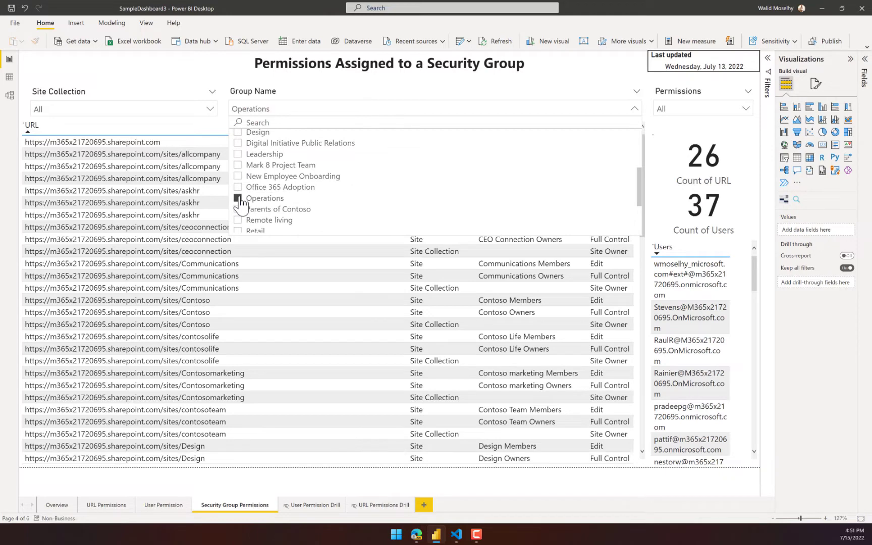
click(205, 224)
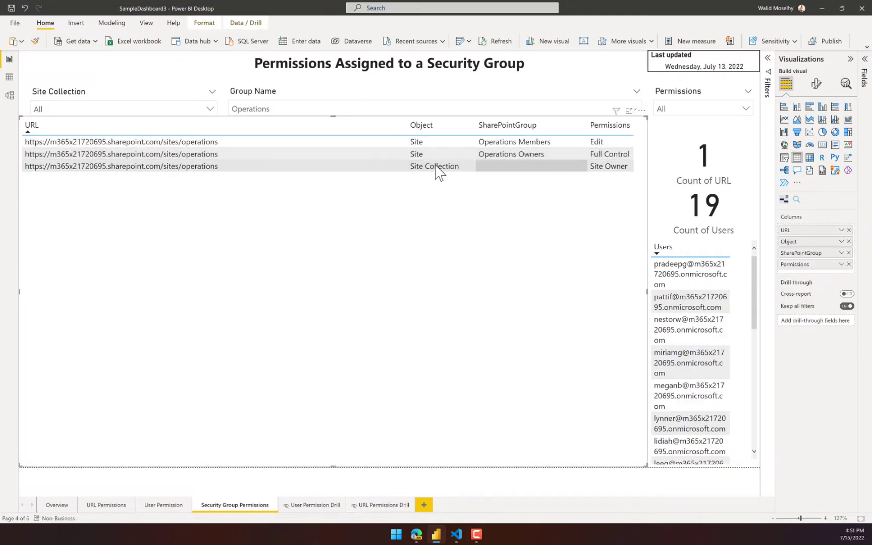
- Examine the Operations group's permission rows and look through its list of users
click(502, 175)
click(502, 175)
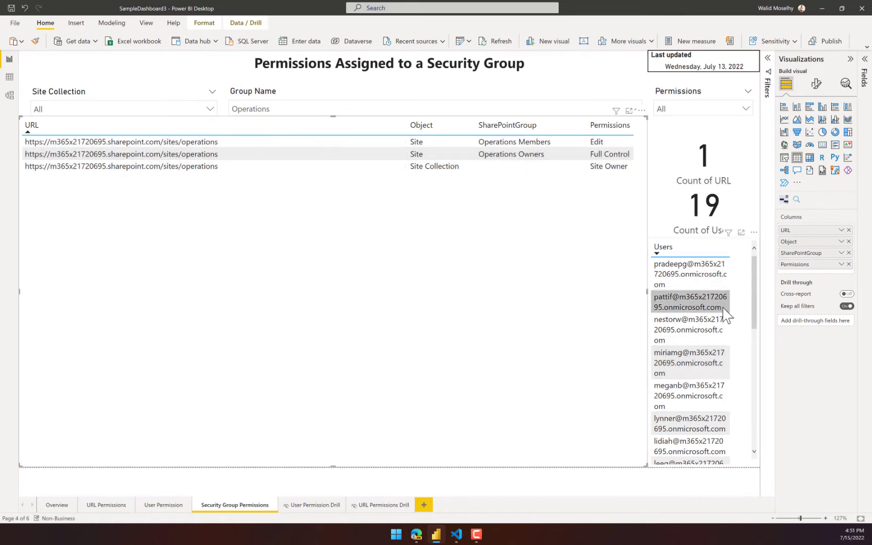
scroll(709, 345, down, 5)
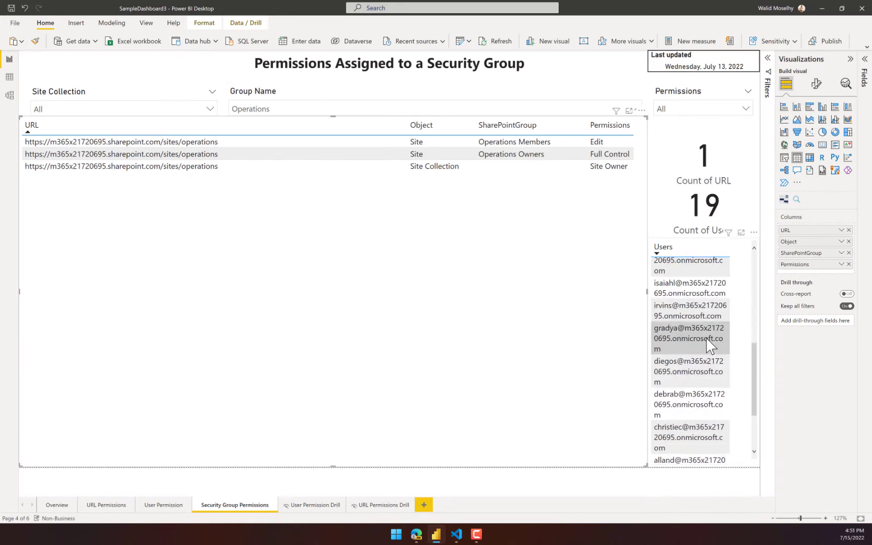
scroll(709, 345, up, 5)
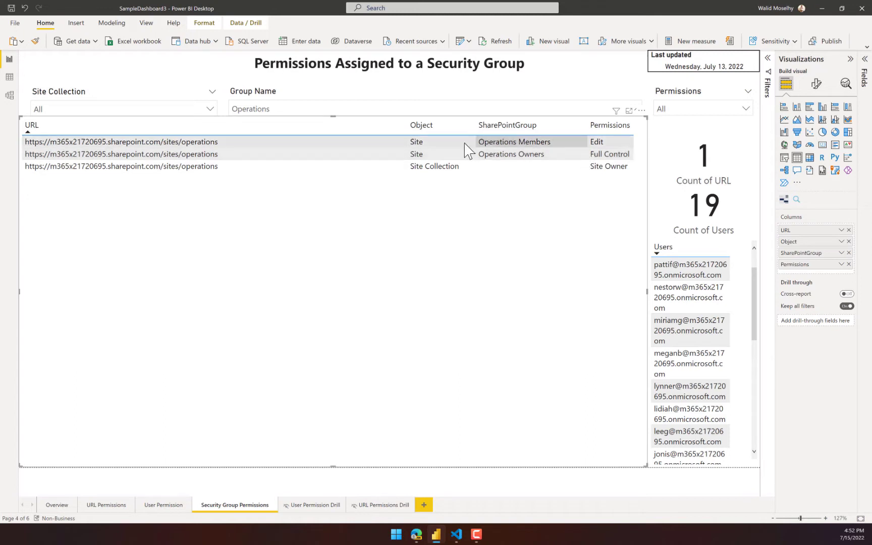
- Drill through from the operations site URL to URL Permissions Drill and look through the users' permissions on that site
right_click(182, 142)
mouse_move(228, 185)
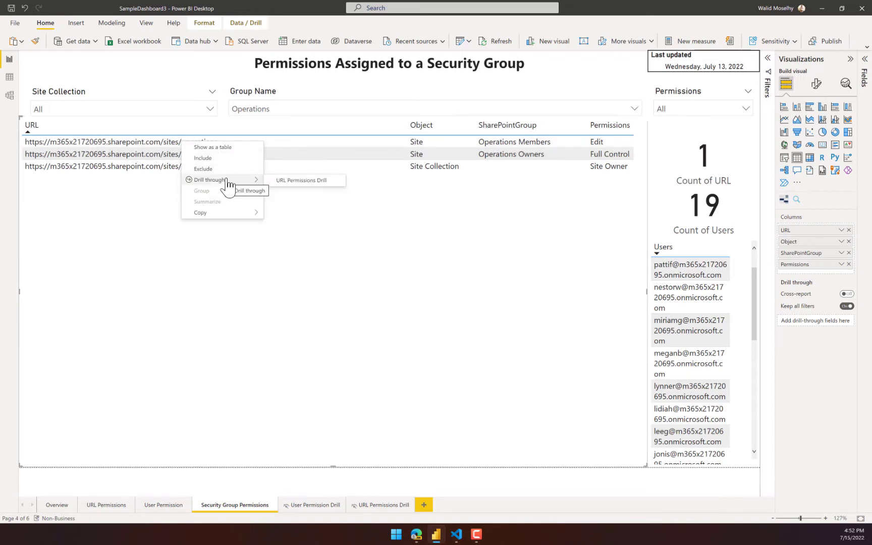
click(302, 180)
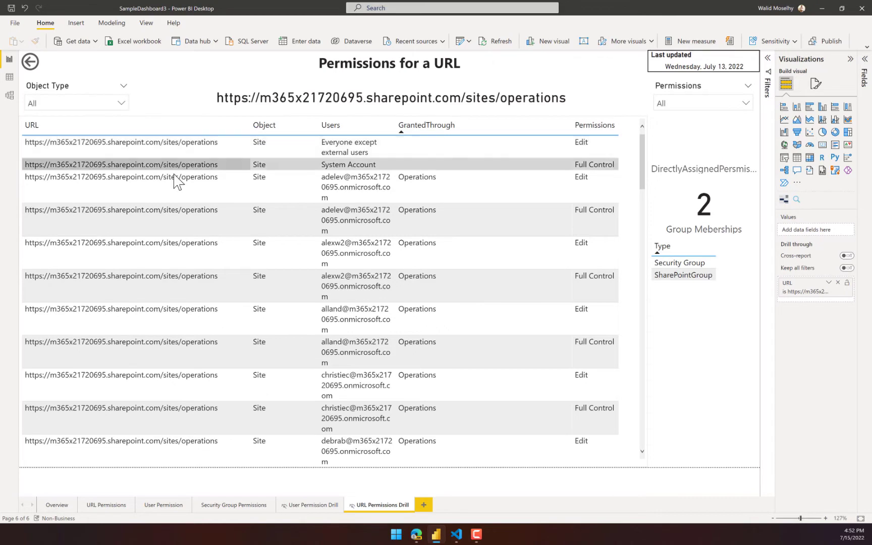
scroll(208, 206, down, 10)
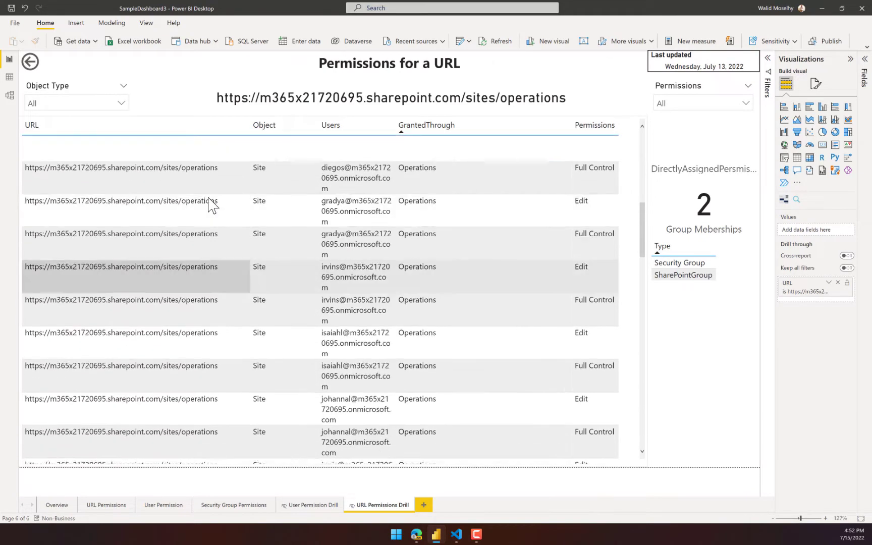
scroll(212, 205, up, 10)
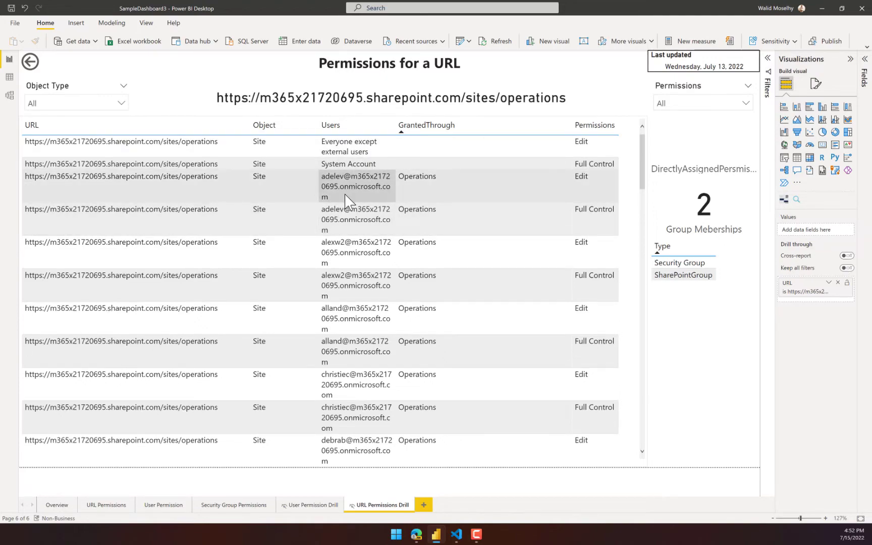
scroll(342, 209, down, 8)
scroll(346, 202, up, 10)
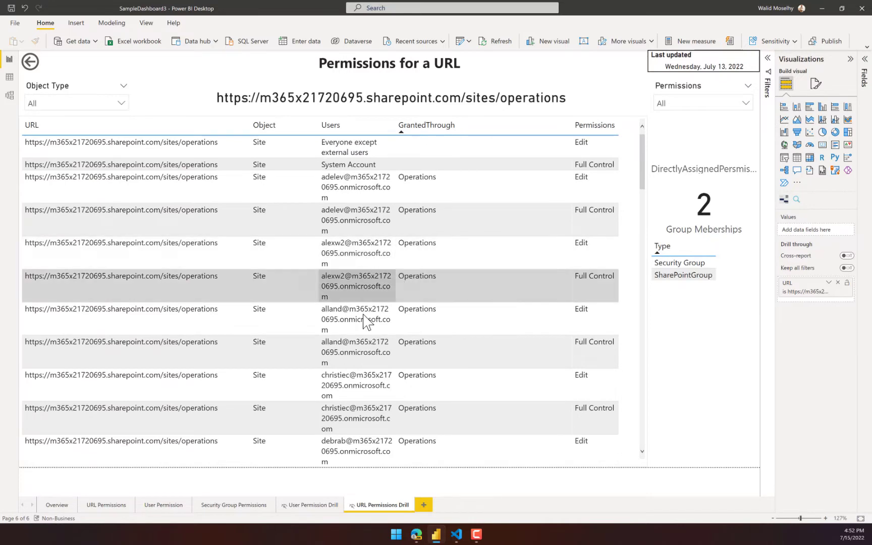
scroll(515, 268, down, 2)
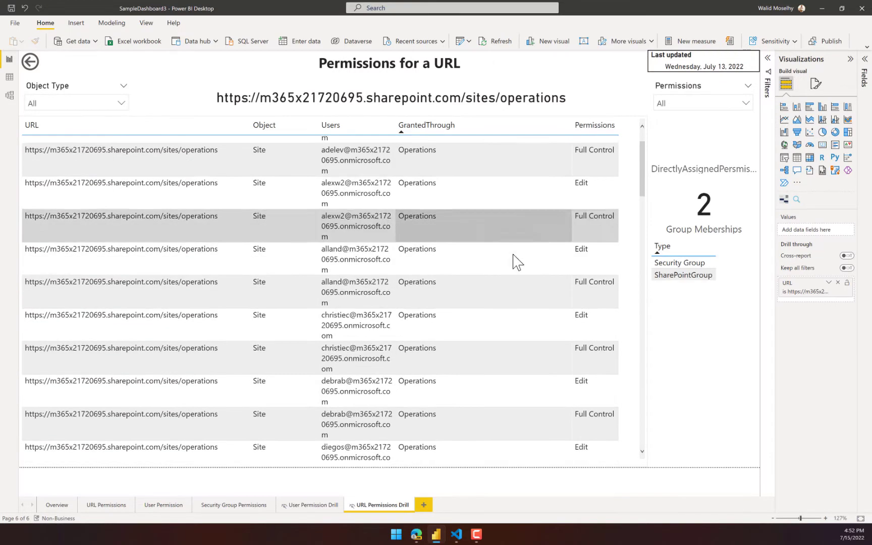
scroll(514, 260, up, 2)
- Filter the site's permissions by the Security Group and SharePointGroup types in turn, and clear the selection
click(699, 264)
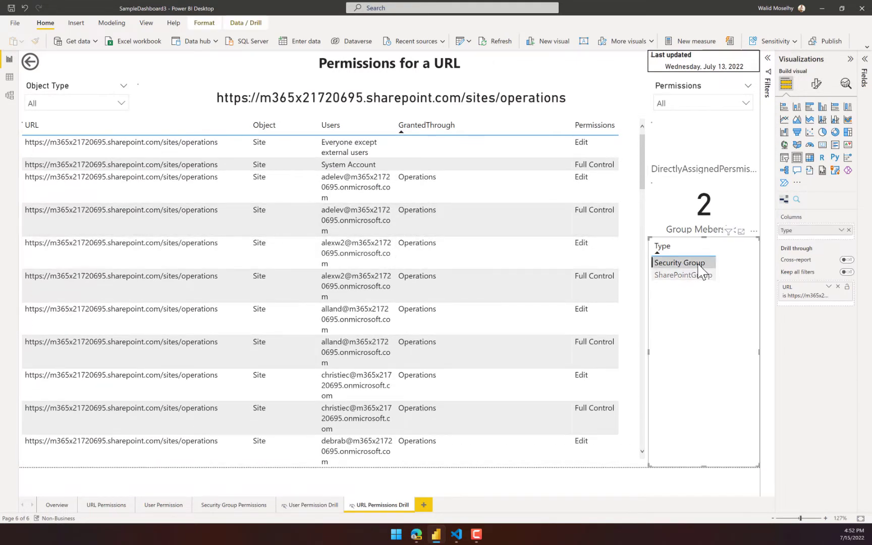
click(687, 276)
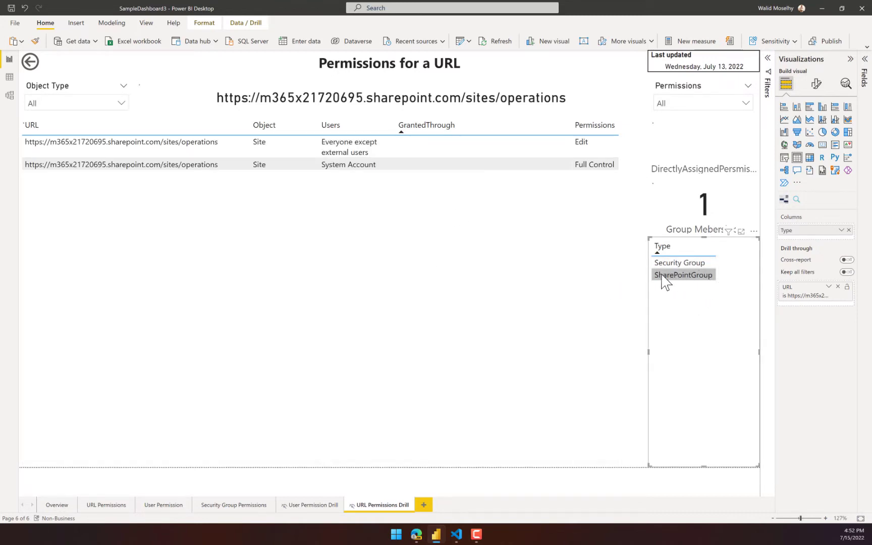
click(662, 276)
- Filter the site's permissions to Edit, clear that filter, and check the available Object Type options
click(702, 106)
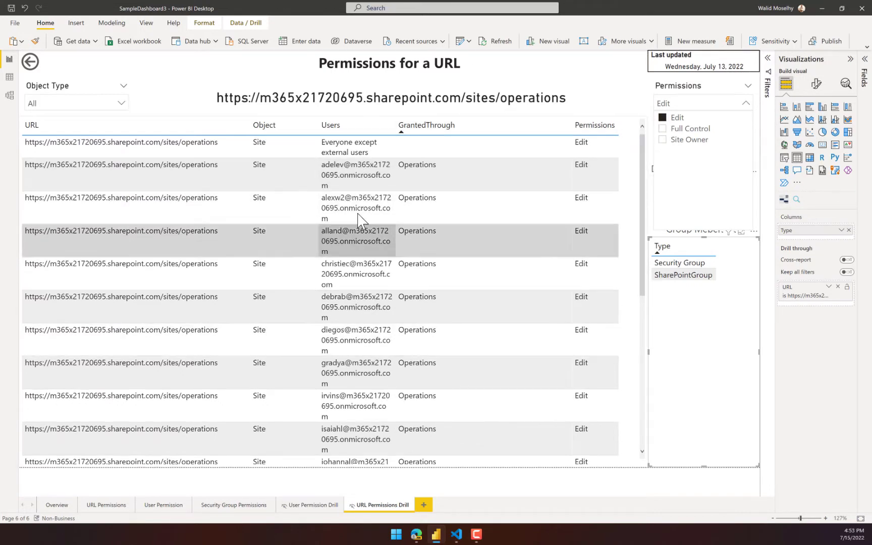
click(677, 117)
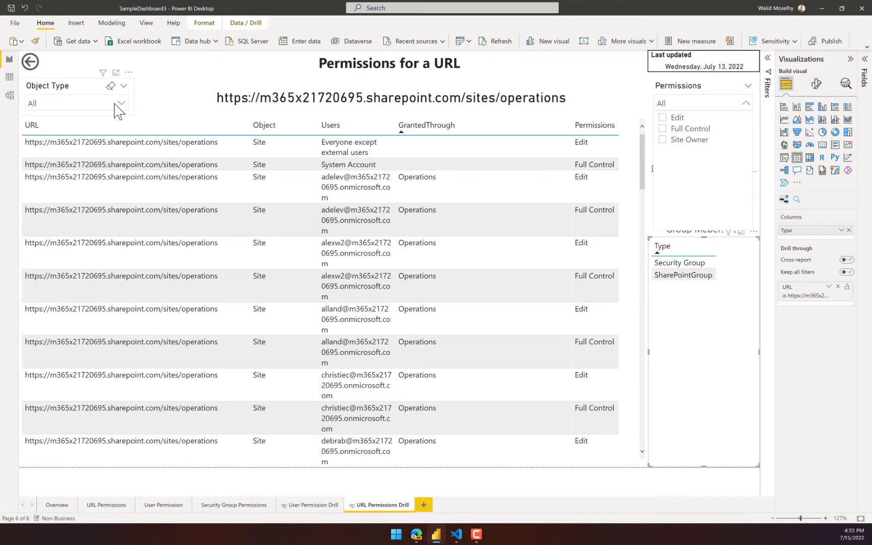
click(119, 106)
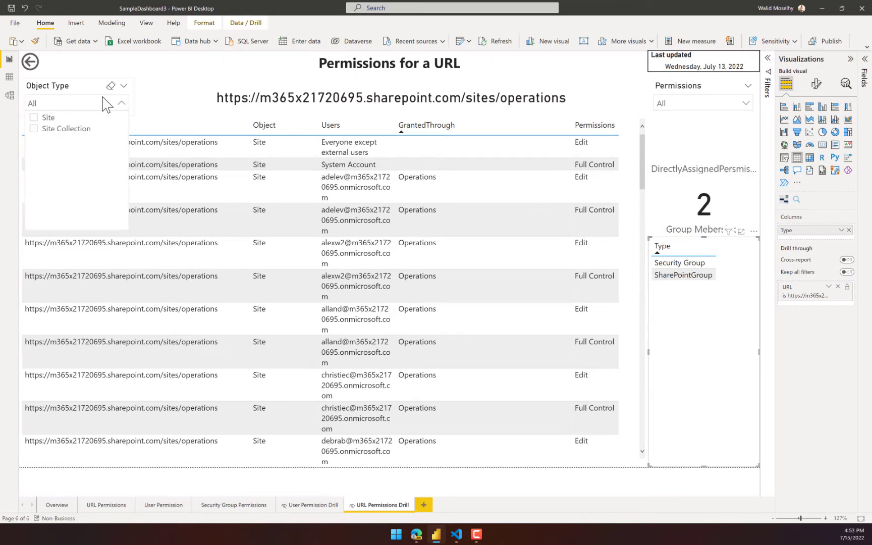
click(123, 104)
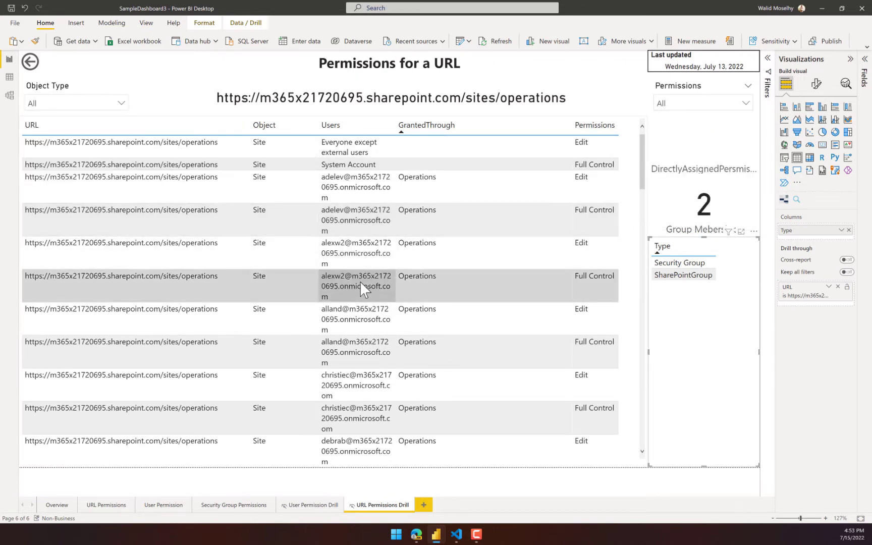
- Drill through from a user's Edit row granted through Operations to User Permission Drill, and look through that user's permissions
right_click(345, 249)
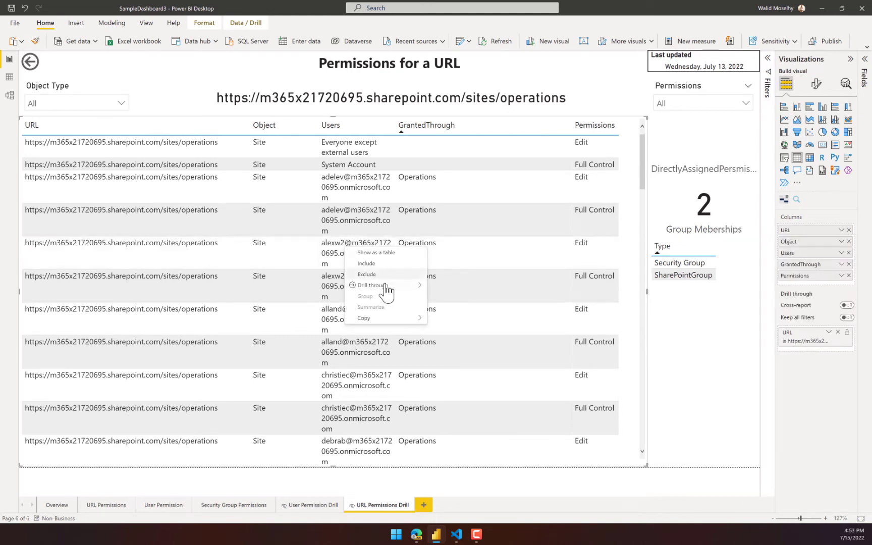
mouse_move(386, 292)
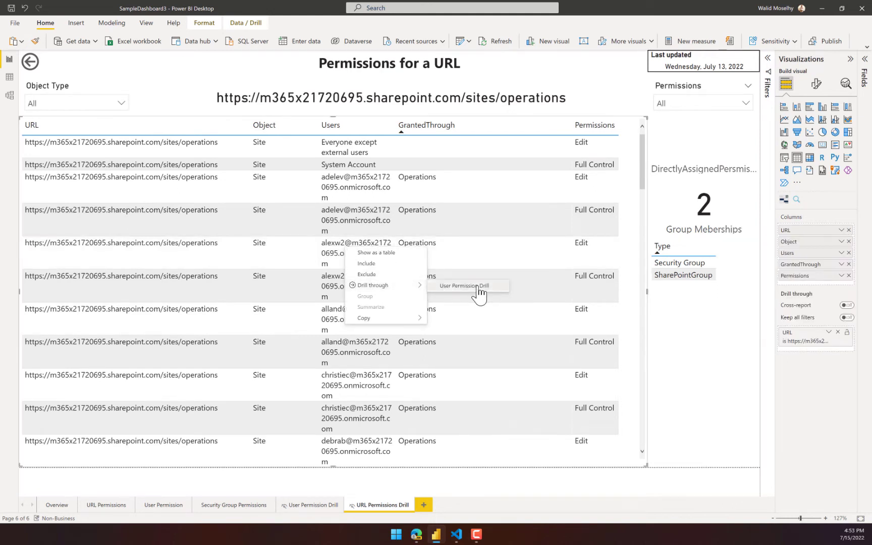
click(464, 286)
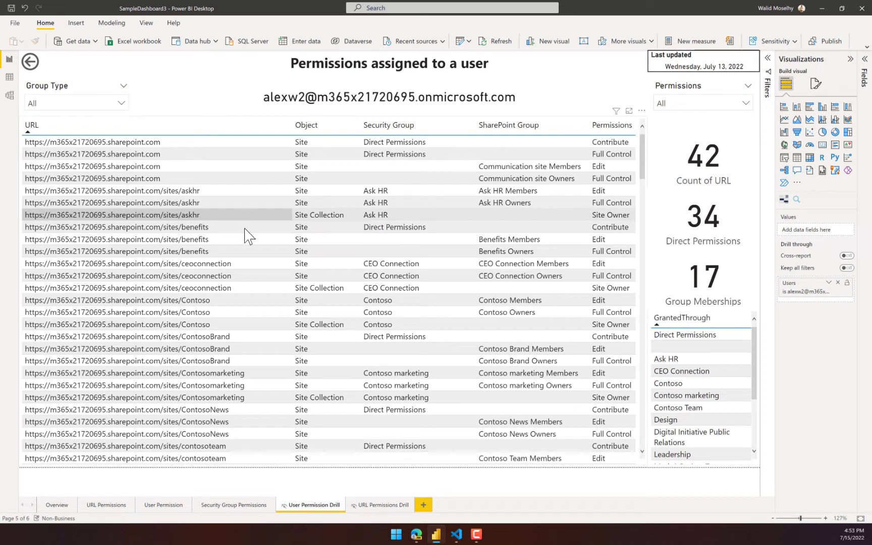
scroll(328, 167, down, 1)
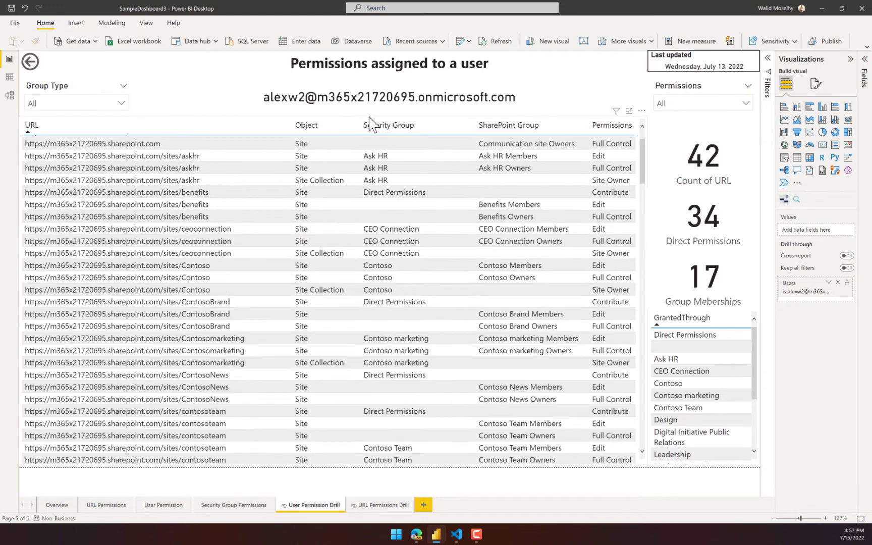
scroll(331, 207, up, 1)
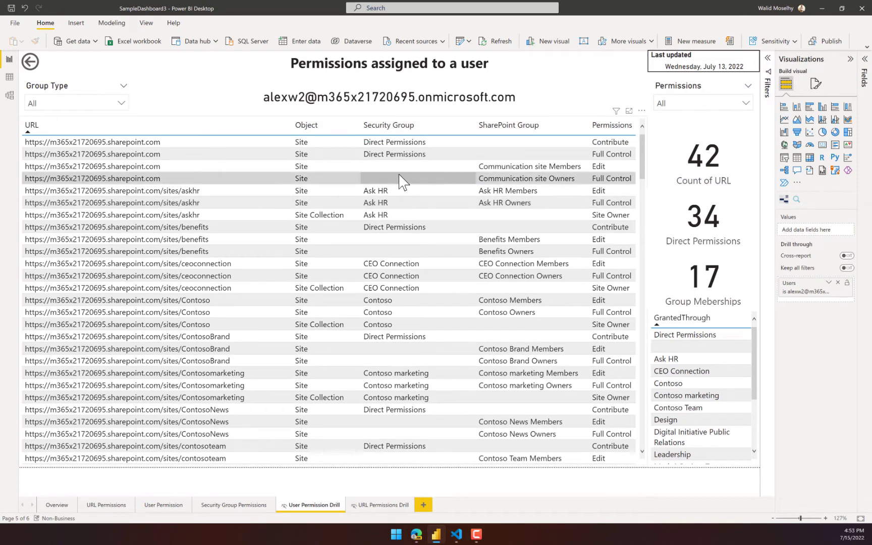
- Filter the user's permissions by the Security Group and SharePointGroup types in turn, ending with only Security Group selected
click(60, 106)
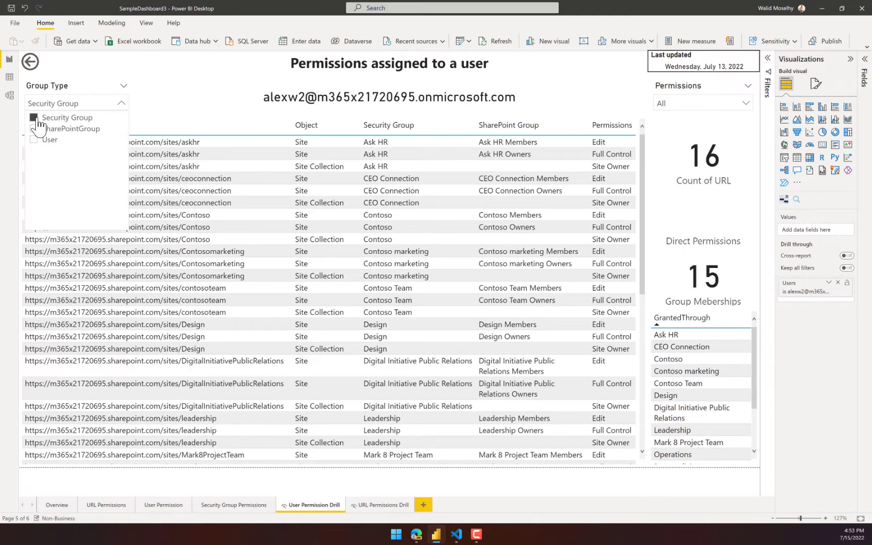
click(38, 120)
click(45, 130)
click(56, 131)
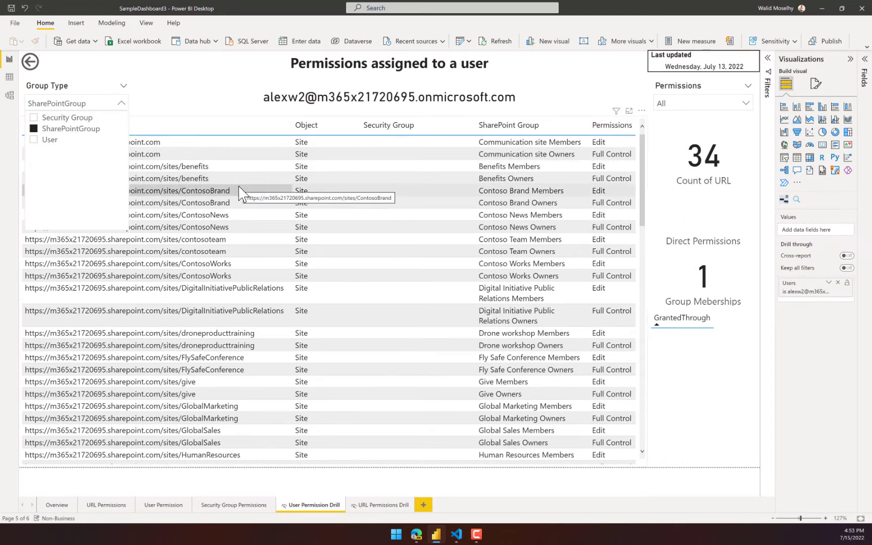
click(47, 130)
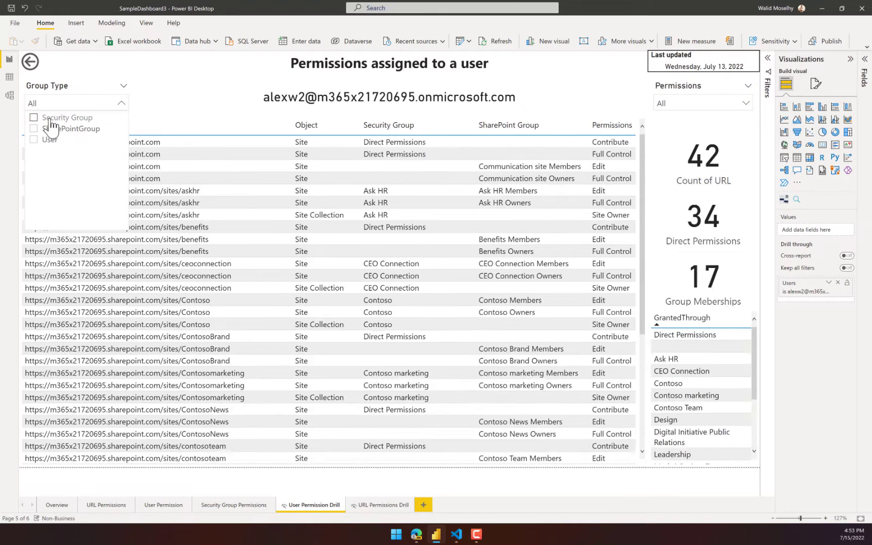
click(45, 118)
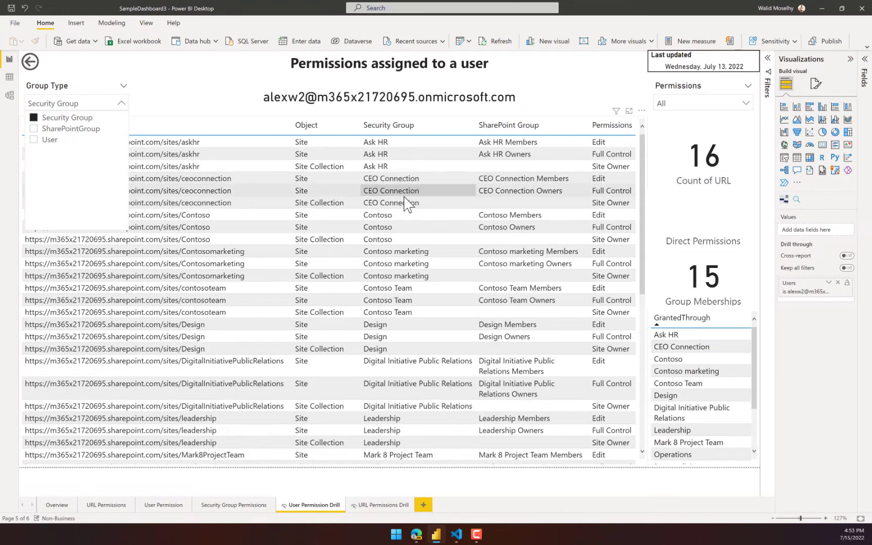
- Highlight the user's CEO Connection Full Control entry, clear the highlight, and look through the permissions granted through security groups
click(331, 191)
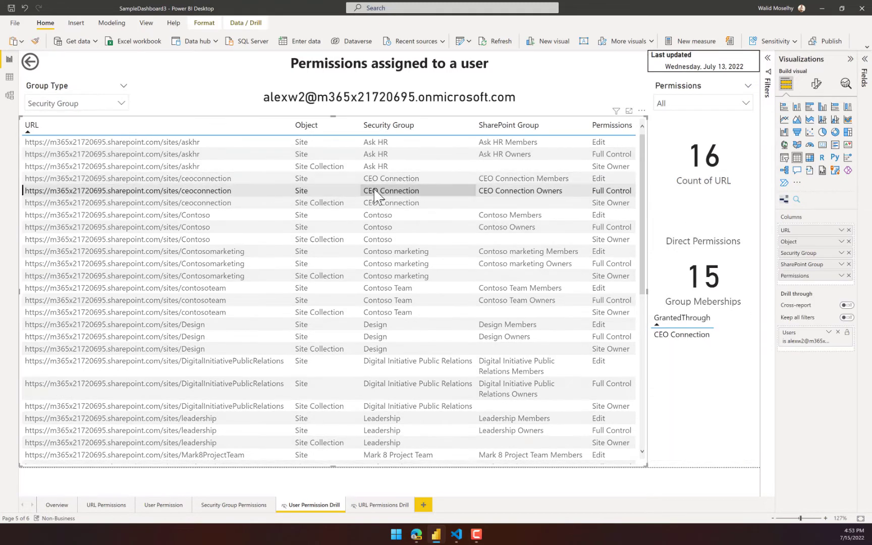
click(436, 191)
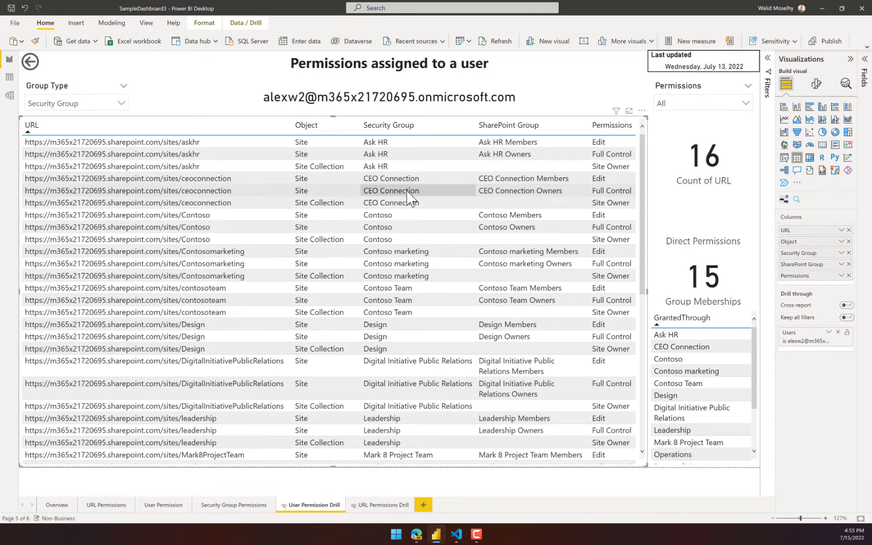
scroll(416, 205, down, 10)
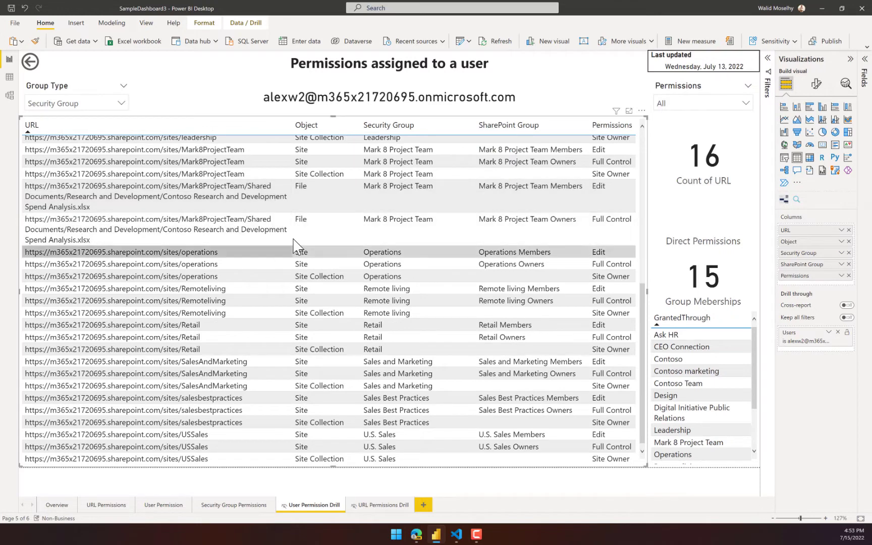
scroll(367, 208, up, 8)
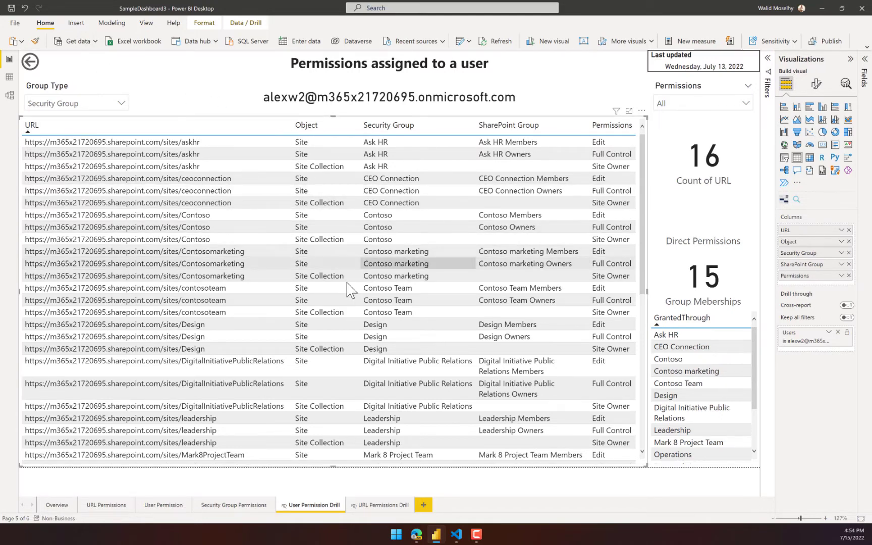
- Switch to the SPOPermission-RG-01 resource group in Azure and examine the function app's QueueScanPermissions and TimerPushMessageToQueue functions
key(alt+Tab)
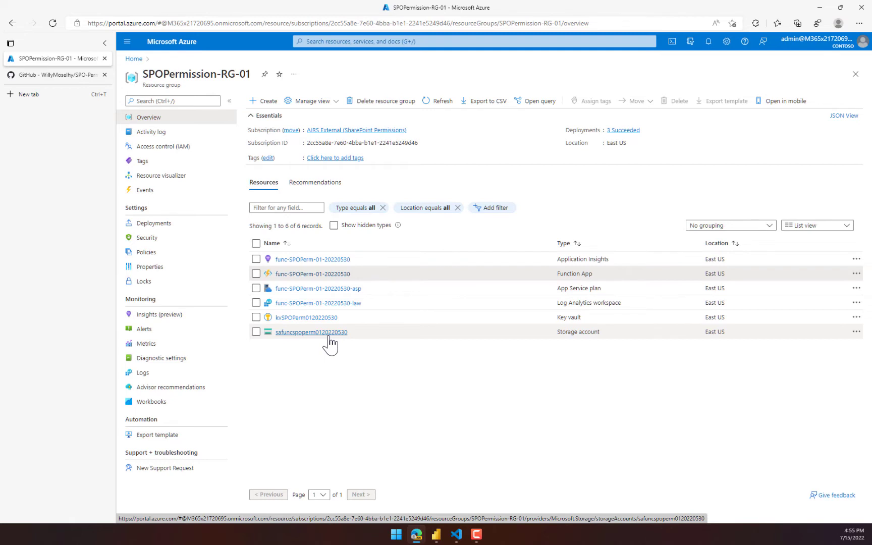
click(256, 260)
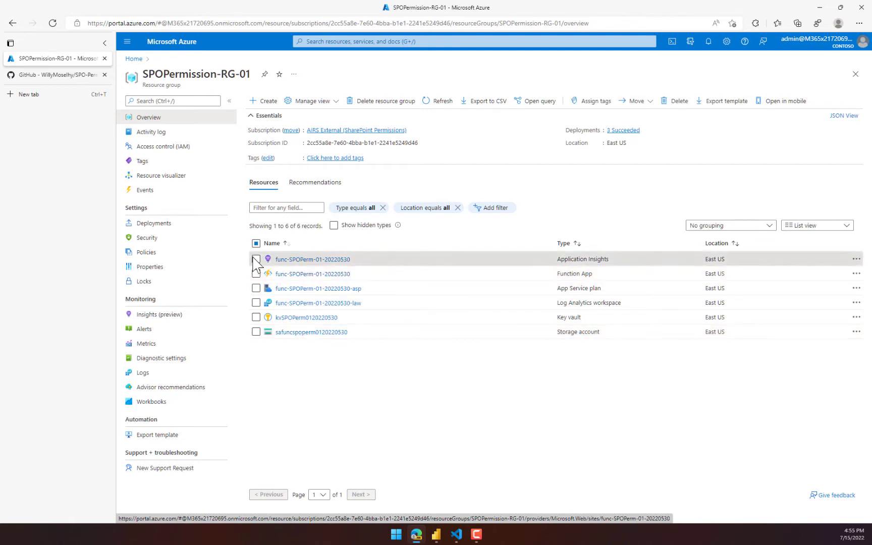
click(256, 303)
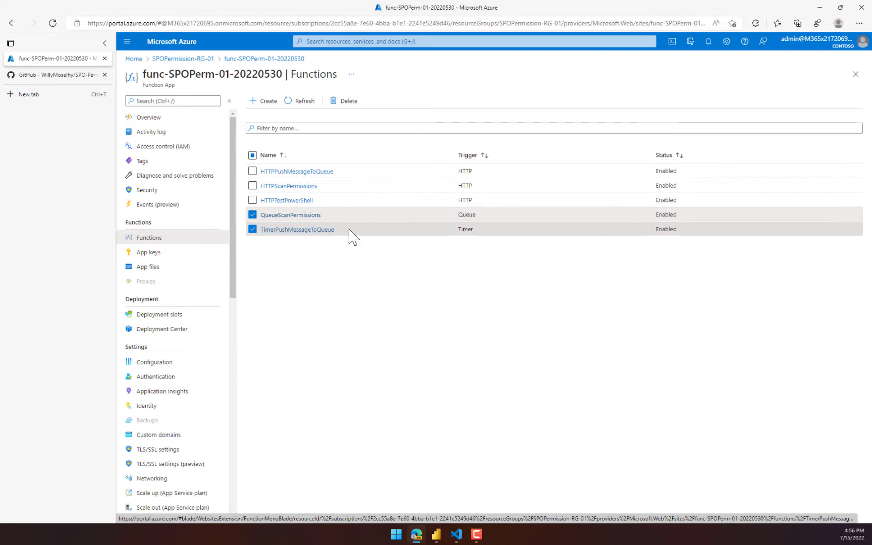
mouse_move(349, 229)
mouse_down()
mouse_move(244, 242)
mouse_move(352, 237)
mouse_up()
drag(335, 215, 262, 215)
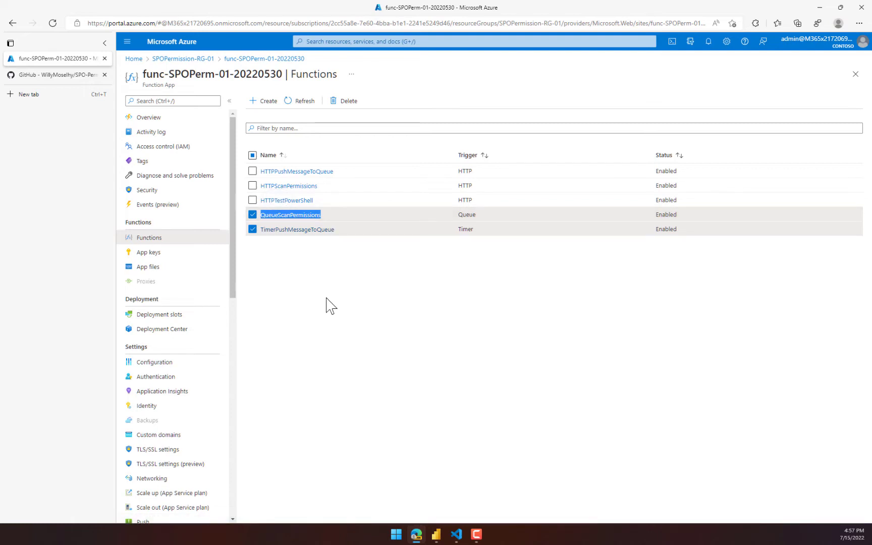
- Deselect QueueScanPermissions and TimerPushMessageToQueue, and examine the HTTP-triggered functions in the list
click(253, 215)
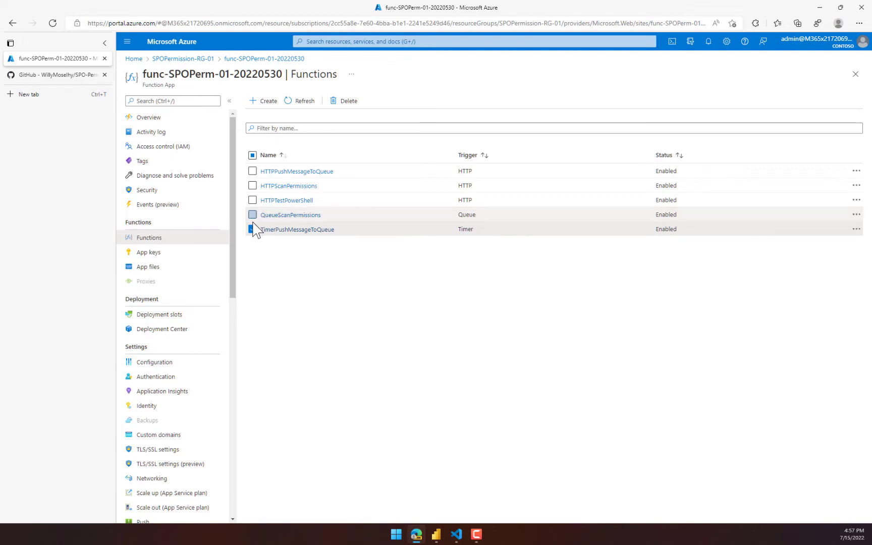
click(253, 229)
drag(334, 171, 267, 190)
click(358, 178)
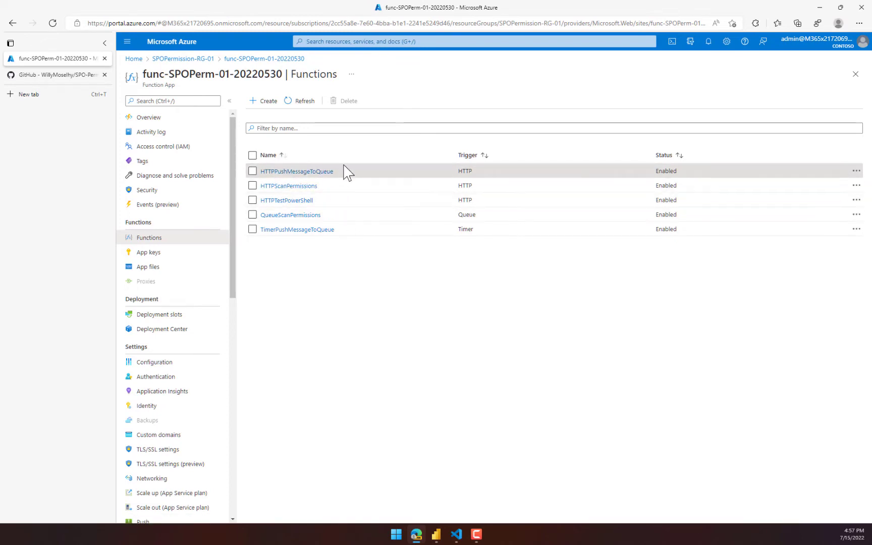
- View the overview of the HTTPPushMessageToQueue function and return to the function app's list of functions
drag(333, 172, 277, 171)
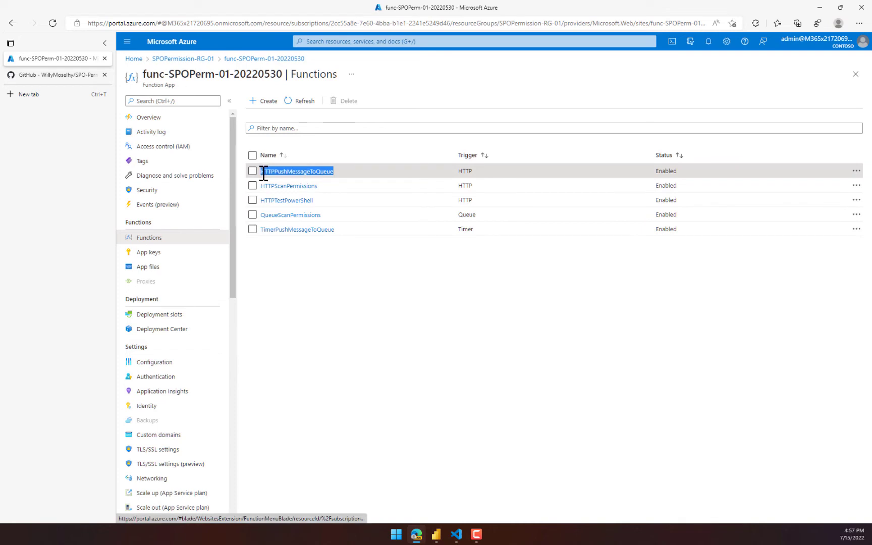
click(307, 174)
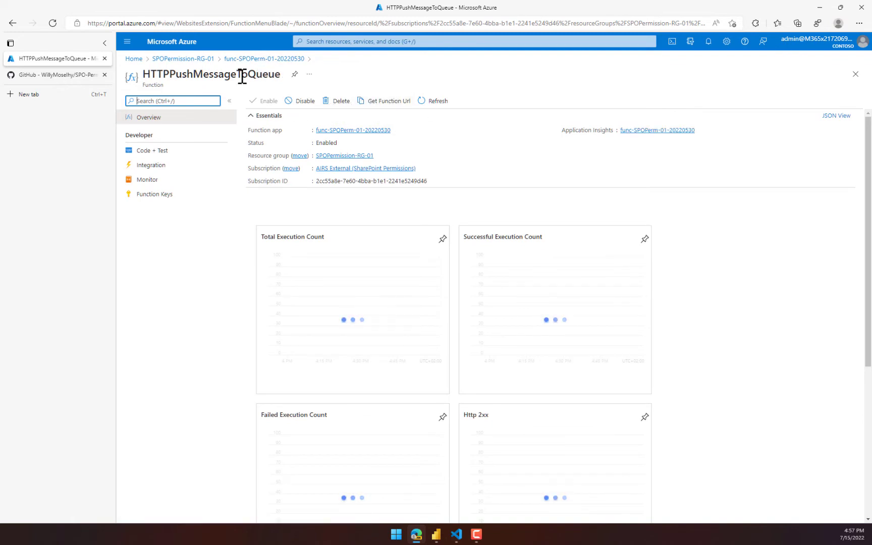
click(254, 60)
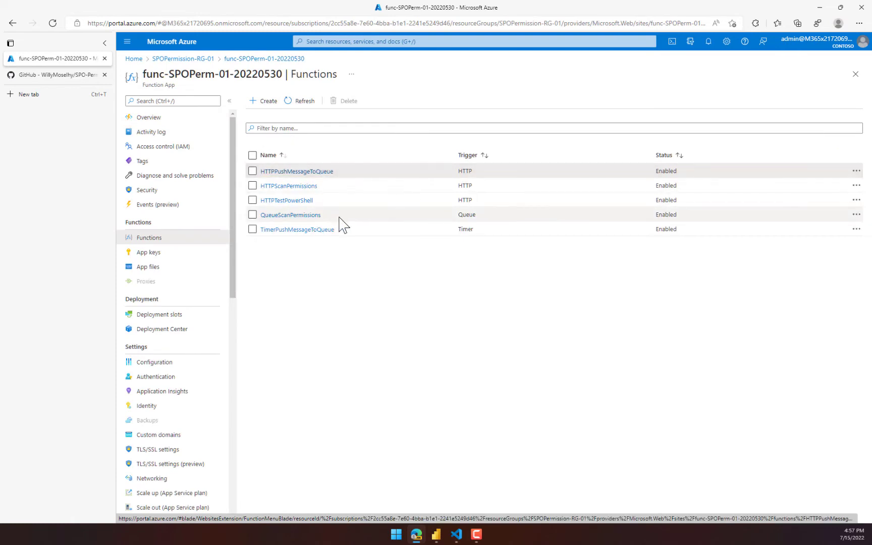
- Examine the QueueScanPermissions and HTTPScanPermissions entries in the function list
drag(339, 222, 253, 226)
click(316, 277)
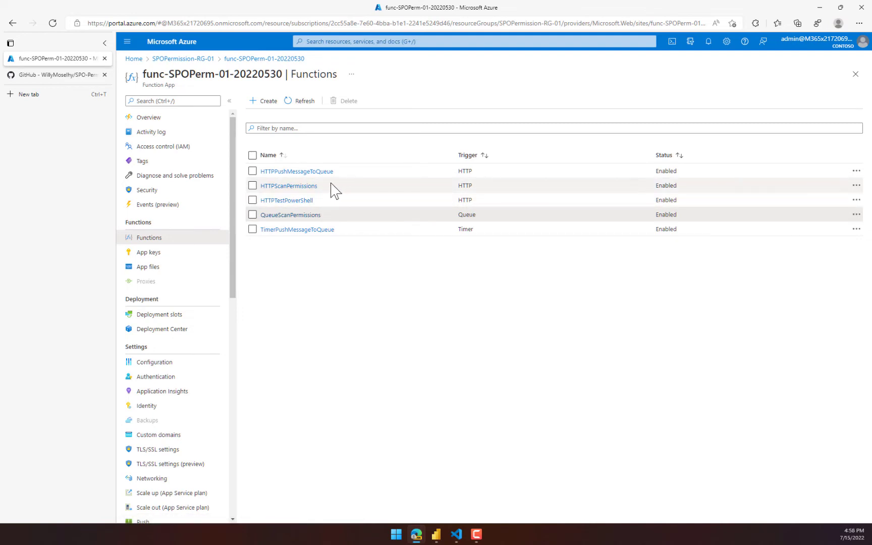
drag(339, 191, 249, 189)
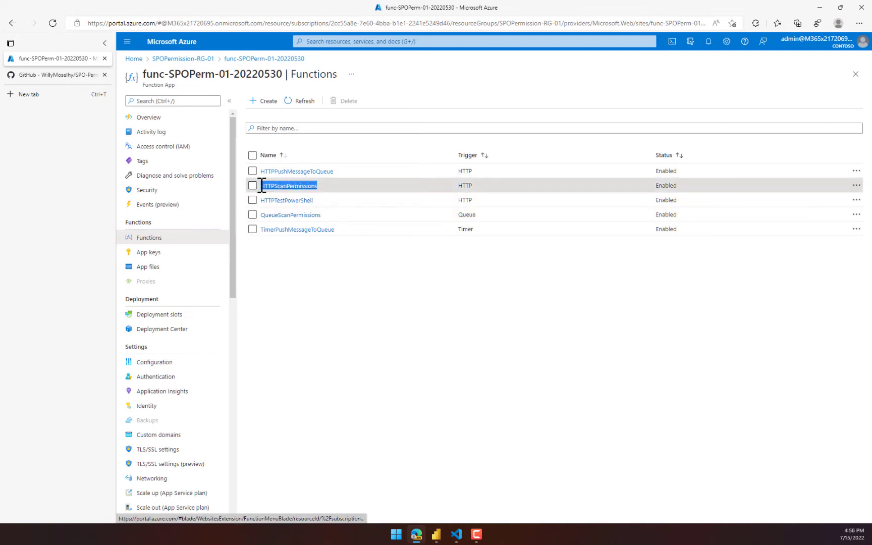
click(355, 192)
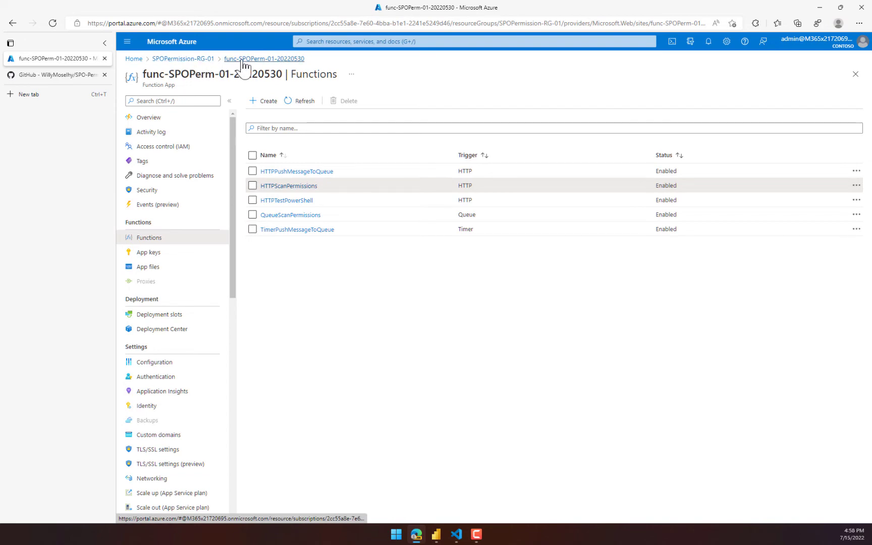
click(184, 59)
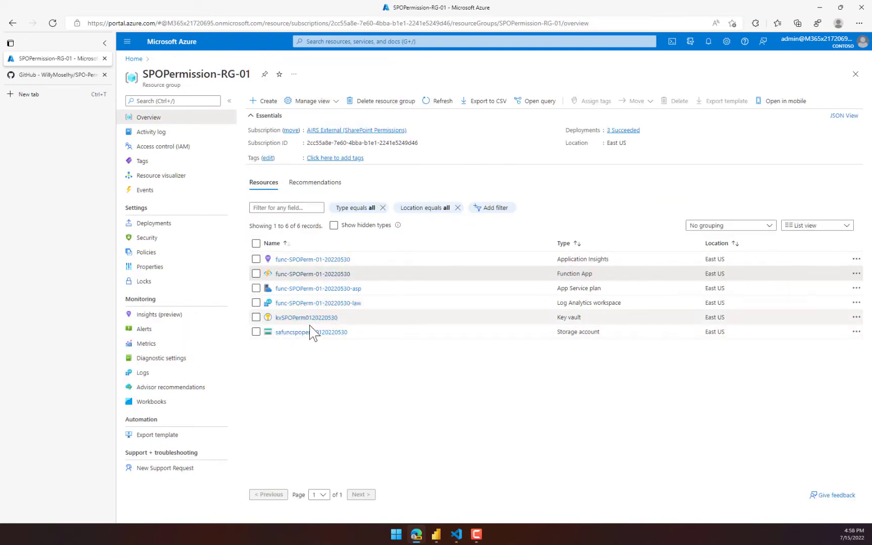
click(298, 334)
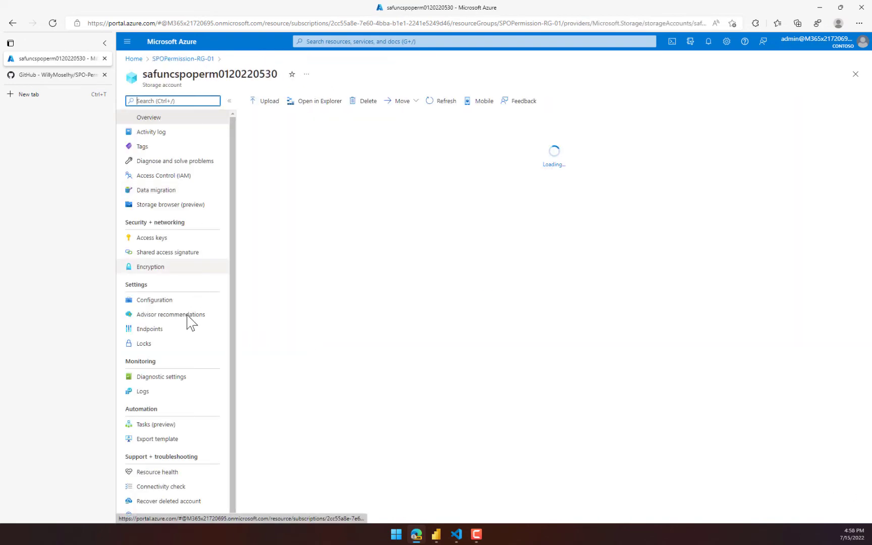
click(157, 253)
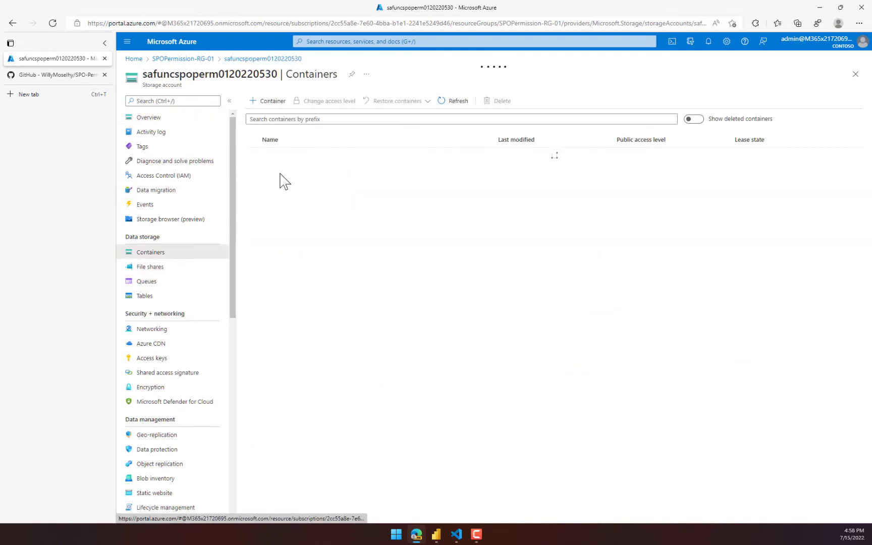
click(268, 186)
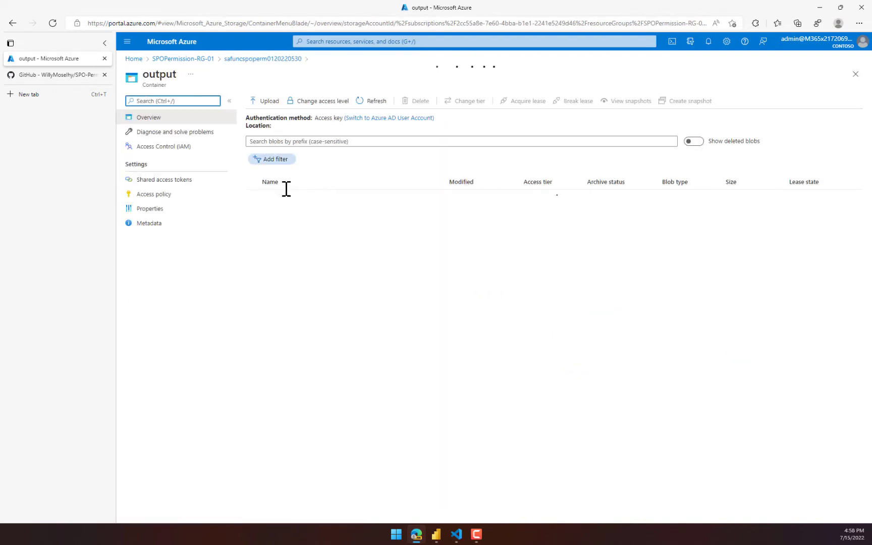
scroll(371, 249, down, 3)
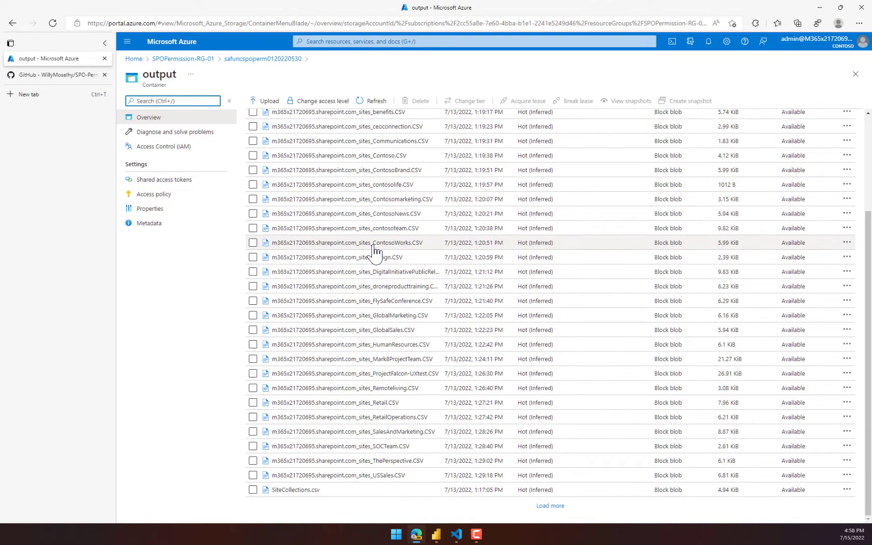
scroll(371, 252, up, 10)
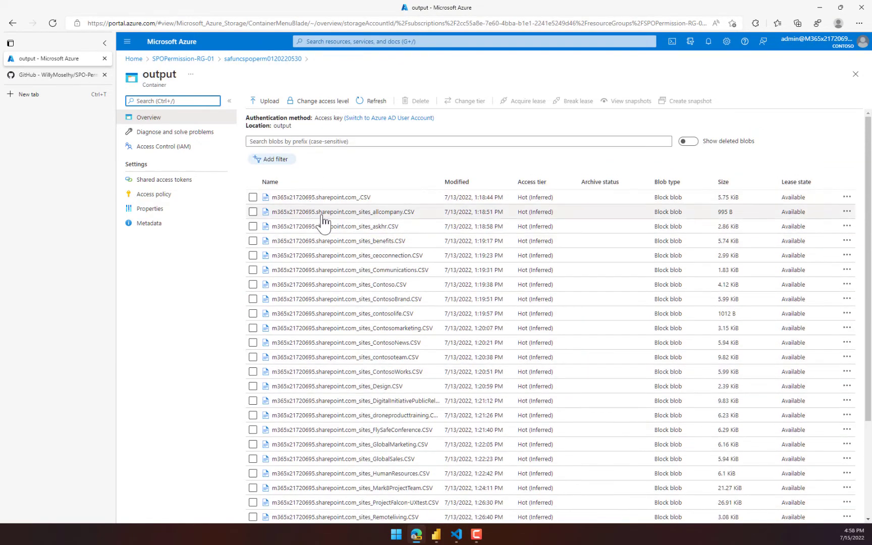
scroll(333, 253, down, 10)
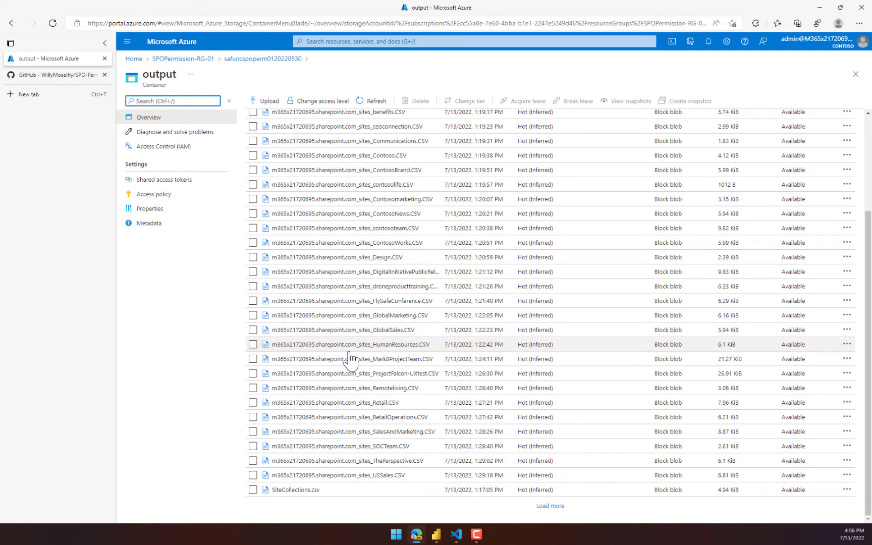
scroll(350, 359, up, 3)
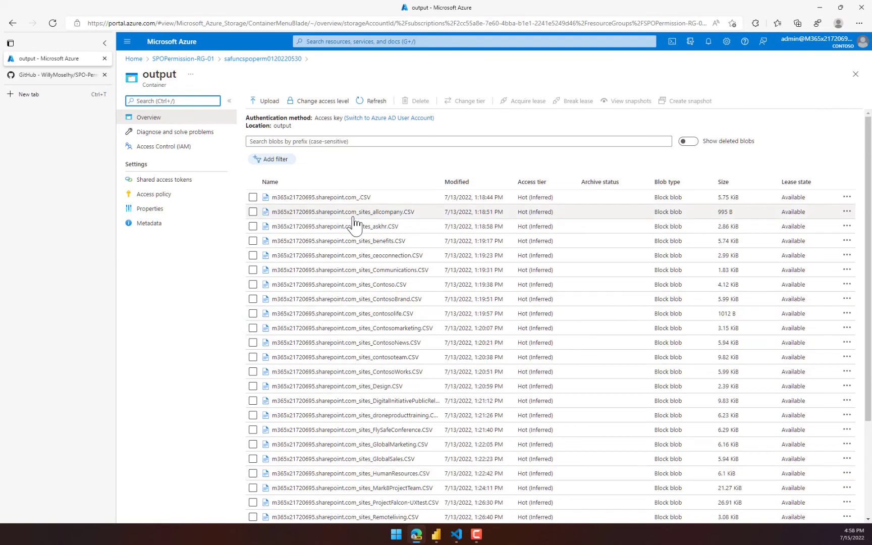
- Return to the SPOPermission-RG-01 resource group and mark the Function App and the storage account in turn
click(263, 59)
click(189, 59)
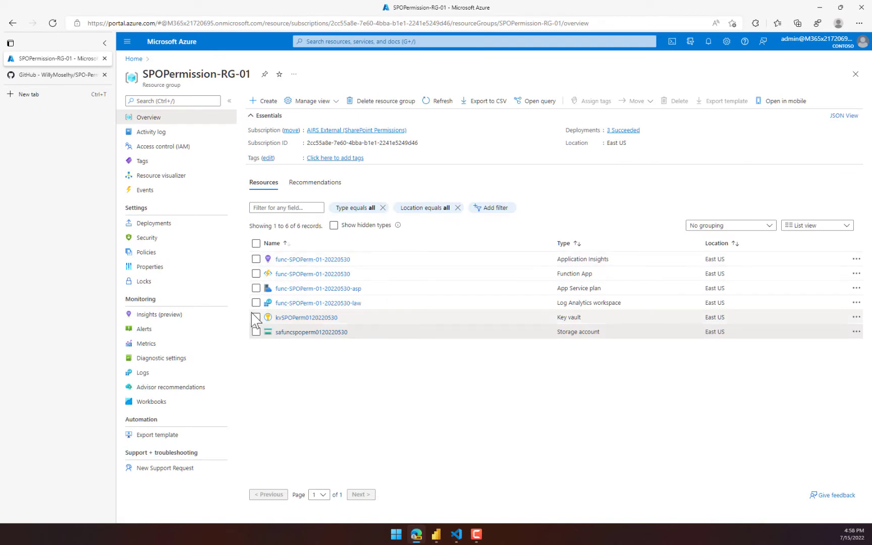
click(256, 274)
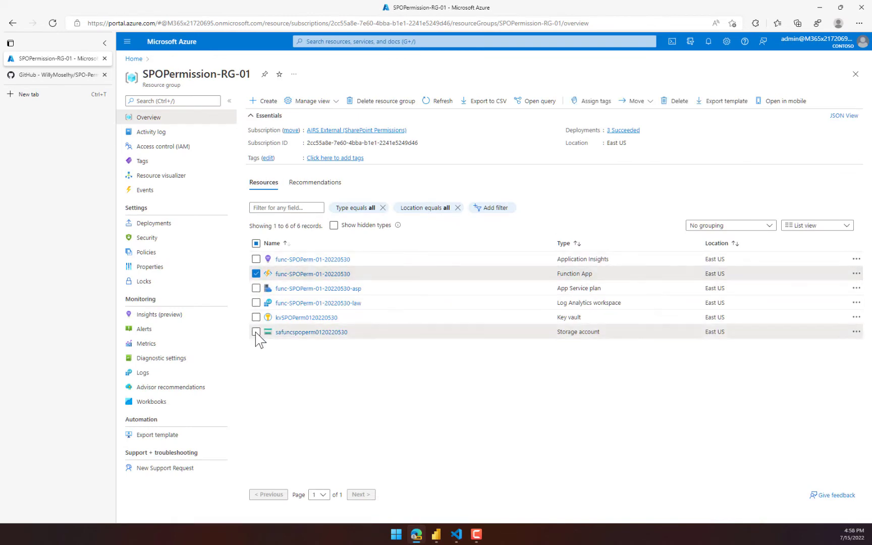
click(256, 274)
click(255, 332)
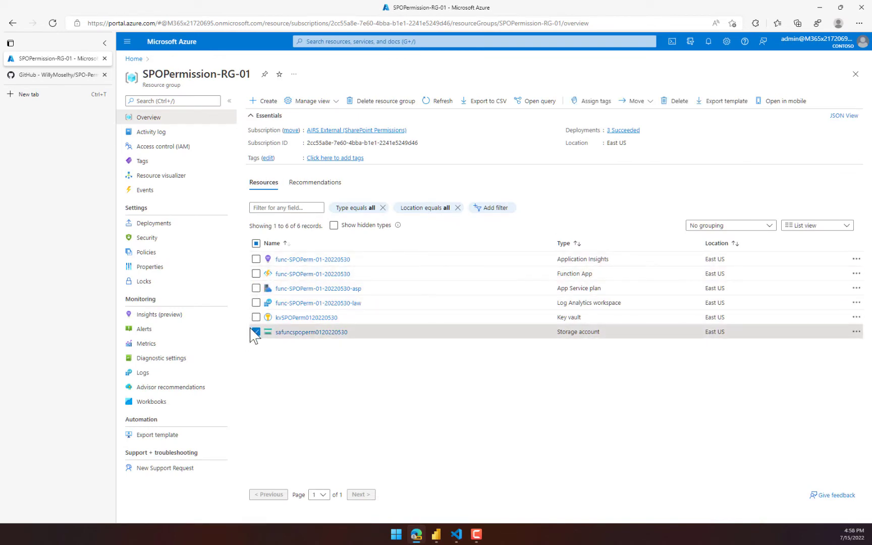
click(306, 318)
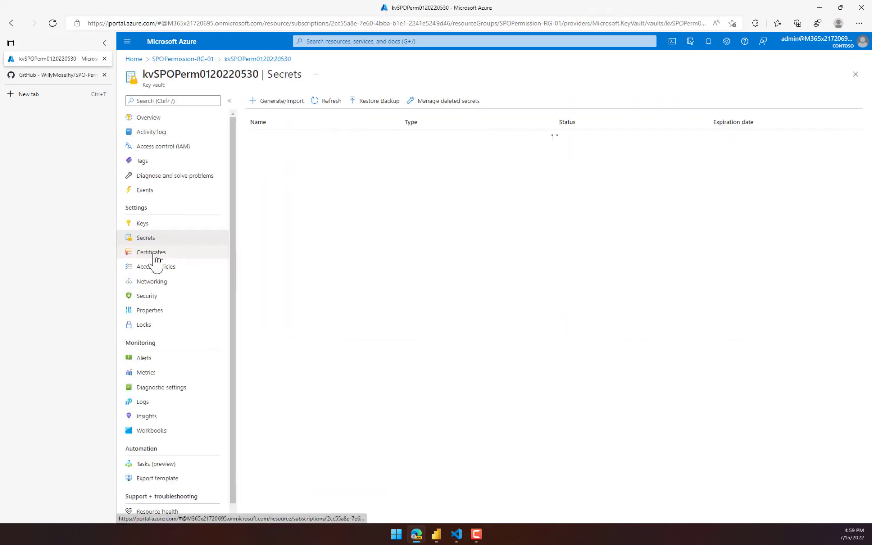
click(155, 253)
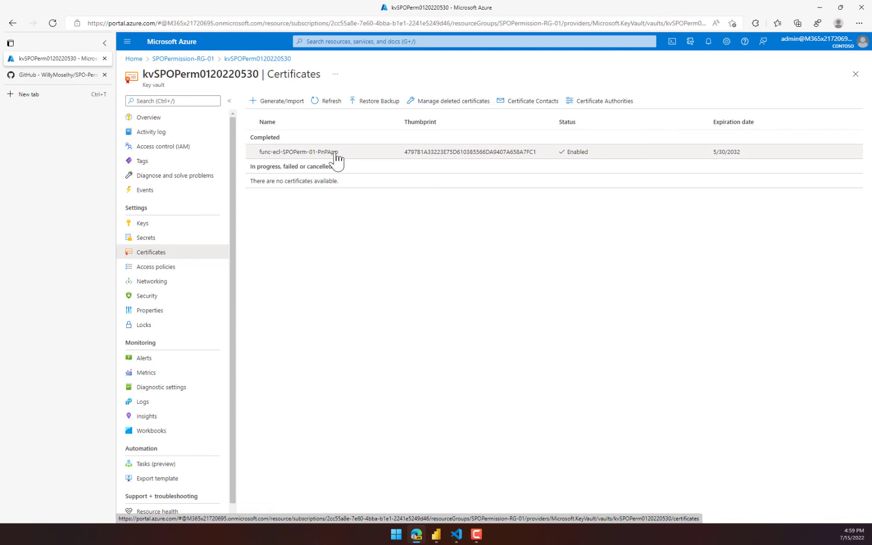
- Switch to the SPO-Permissions repository on GitHub and highlight its web address
click(78, 76)
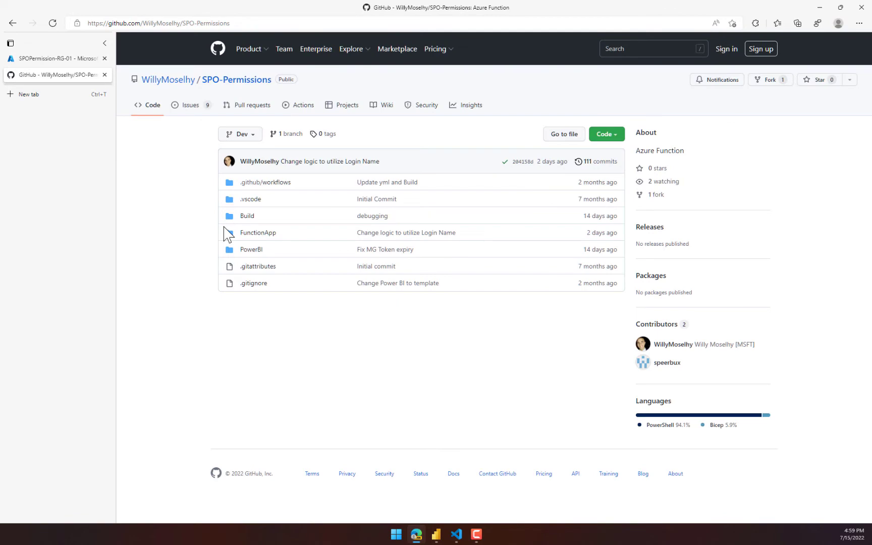
click(277, 23)
click(192, 262)
drag(244, 24, 180, 25)
click(227, 256)
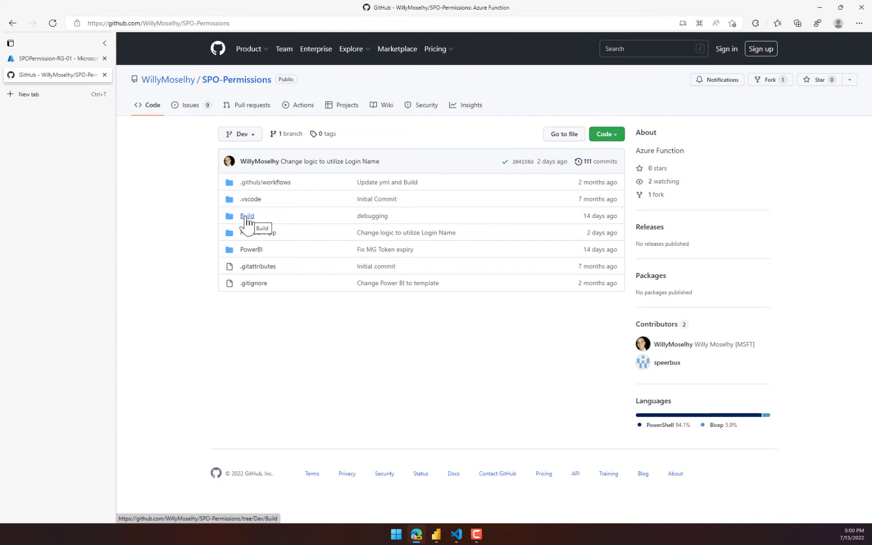
- Show the clone and download options of the SPO-Permissions repository
click(606, 138)
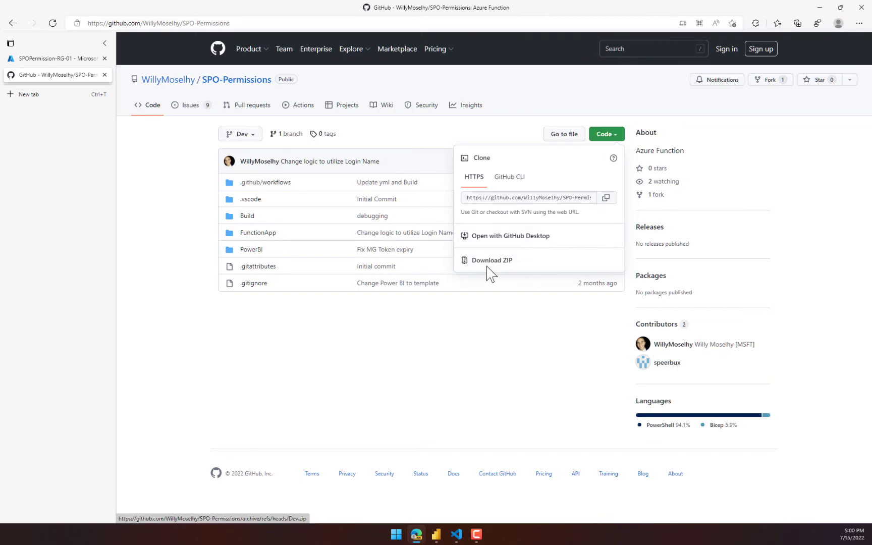
click(460, 366)
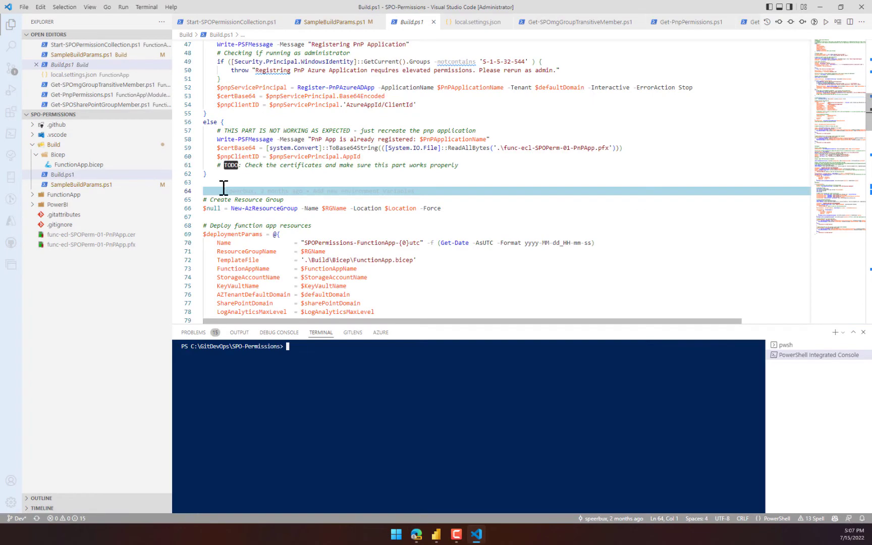
- Switch to Visual Studio Code, open SampleBuildParams.ps1 and mark the resource group, function app, storage account, key vault and PnP application parameters in turn
click(65, 185)
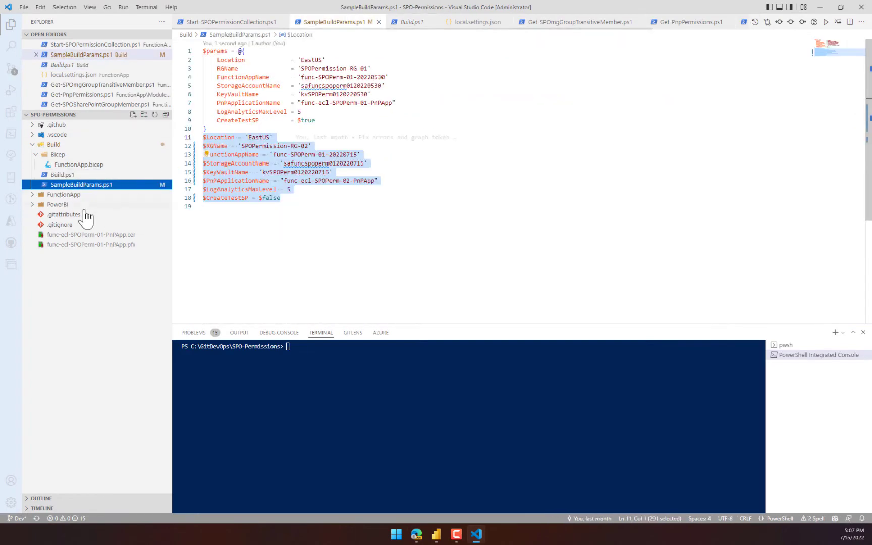
click(228, 140)
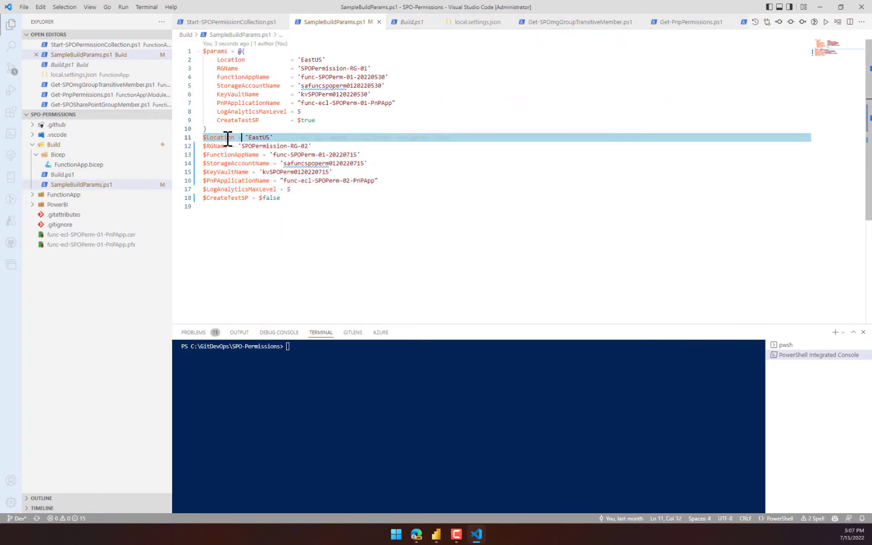
drag(218, 146, 283, 146)
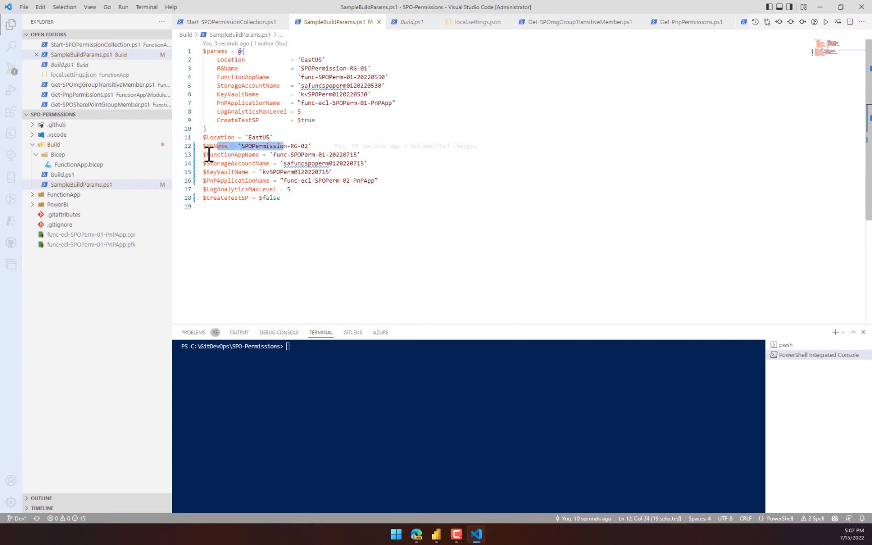
double_click(209, 155)
drag(227, 172, 293, 172)
drag(217, 180, 392, 181)
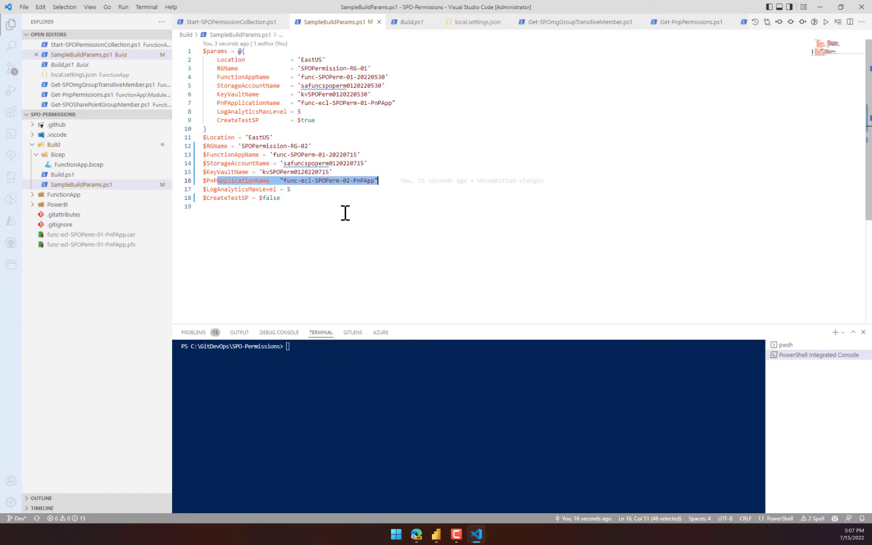
double_click(334, 164)
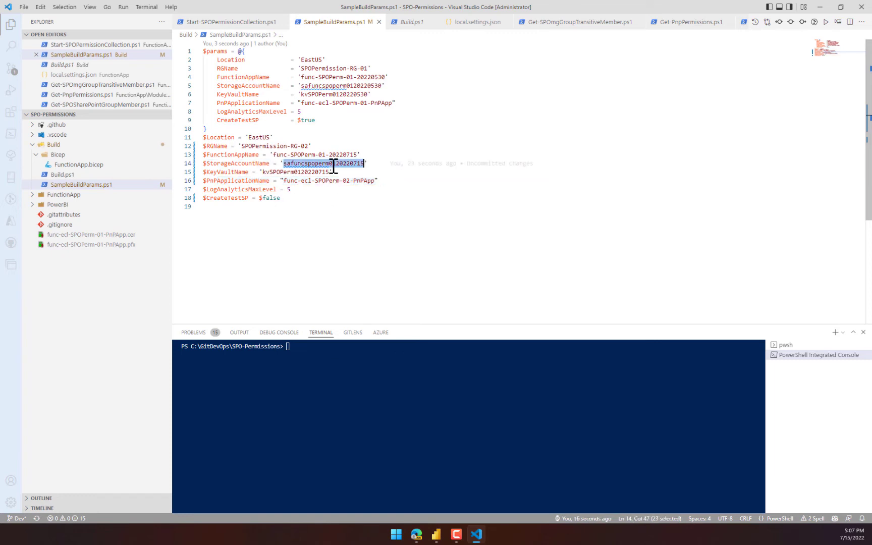
double_click(329, 154)
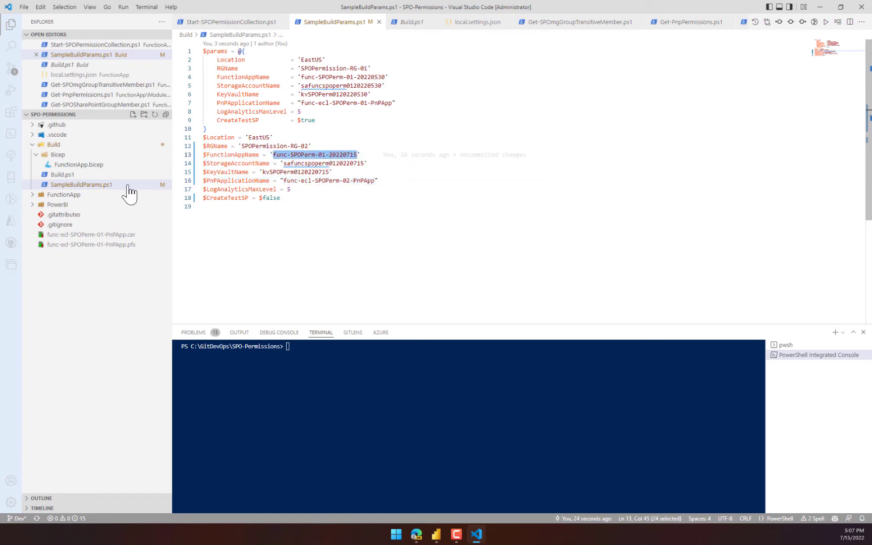
- Open Build.ps1 and read through it from the PnP application registration to the key vault and storage role assignments
click(41, 175)
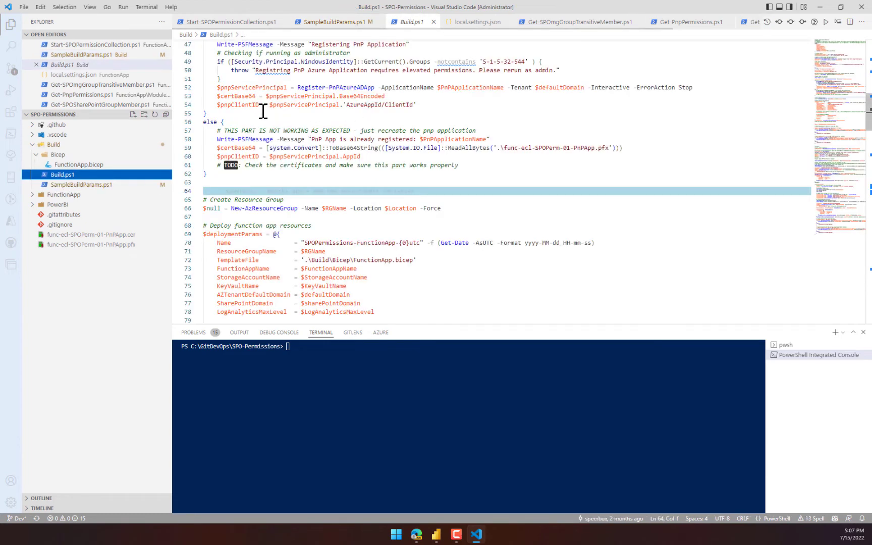
scroll(258, 110, up, 3)
scroll(257, 109, up, 3)
scroll(266, 111, down, 13)
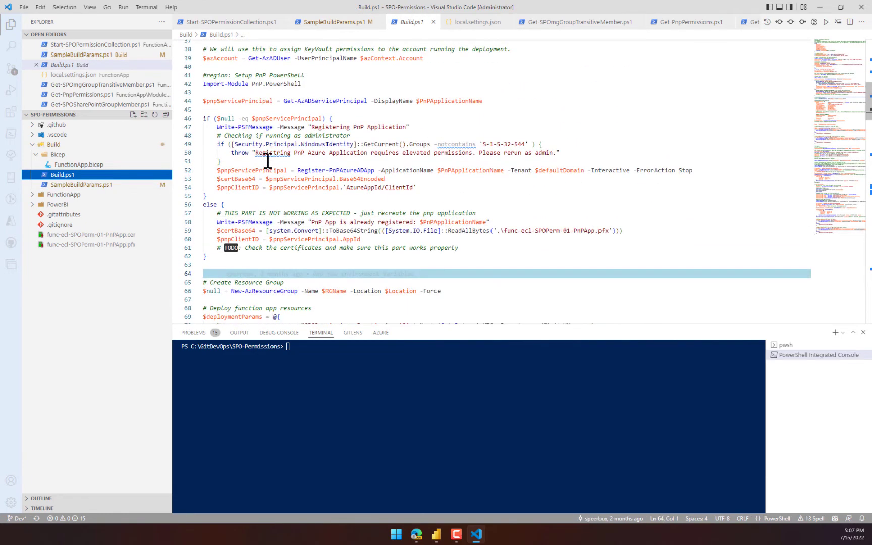
scroll(271, 175, down, 10)
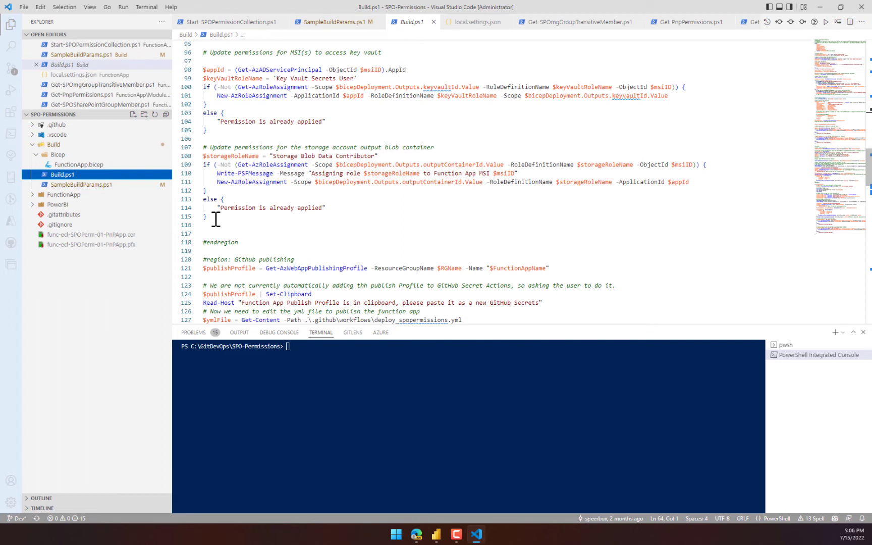
- Expand the FunctionApp folder and list the functions of the local project in the Azure workspace
click(60, 197)
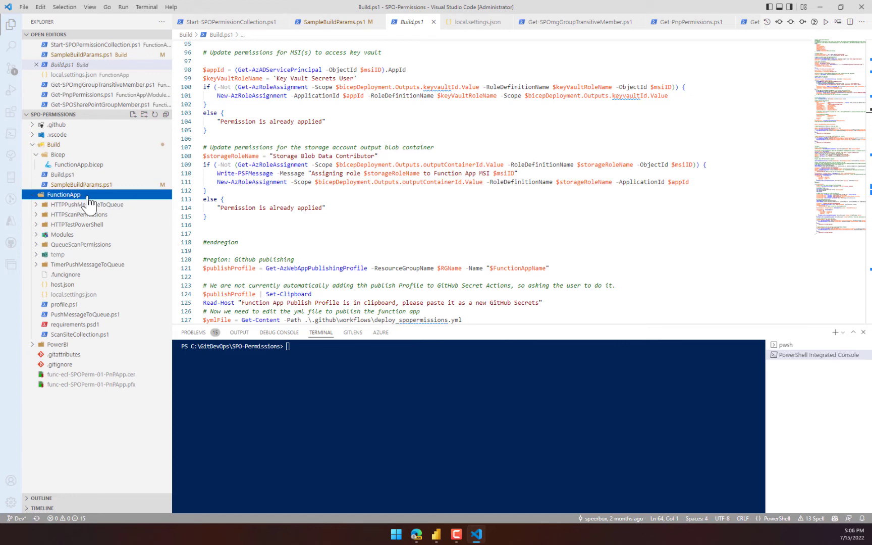
right_click(76, 196)
key(Escape)
click(18, 222)
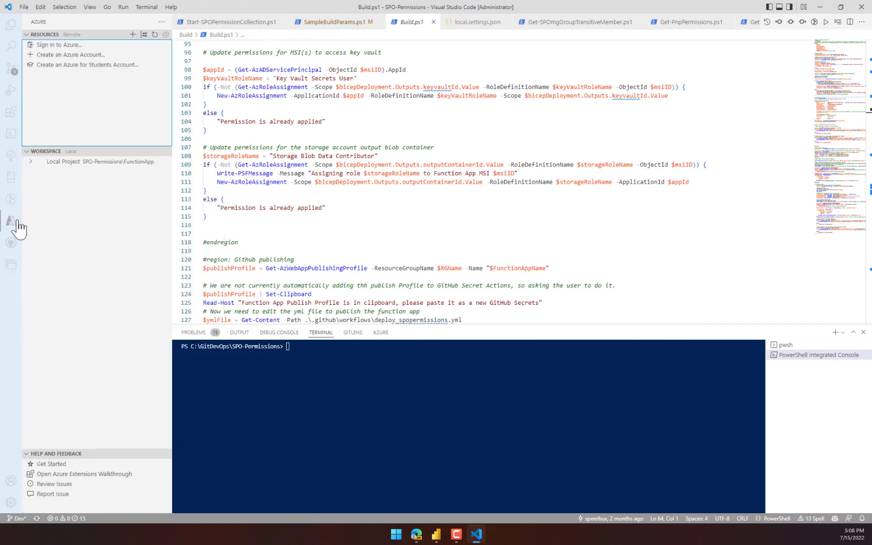
click(30, 161)
click(55, 172)
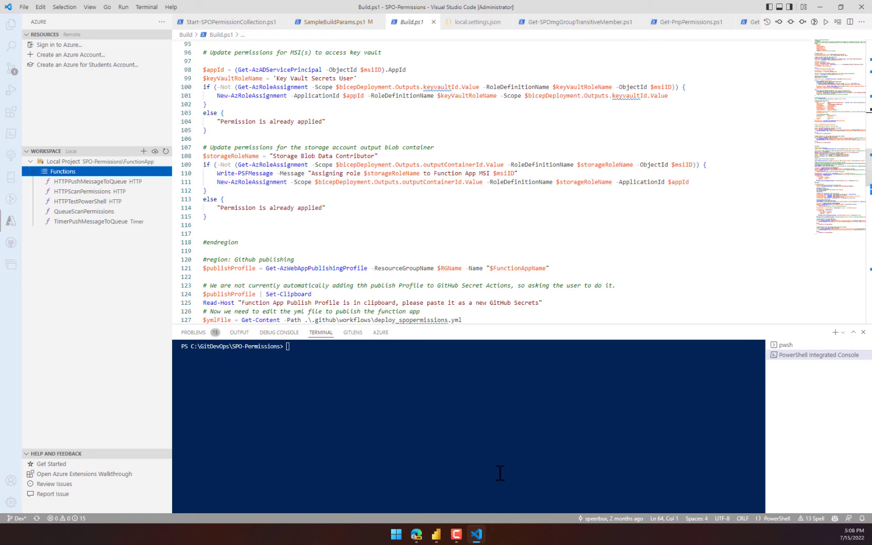
click(826, 7)
click(29, 77)
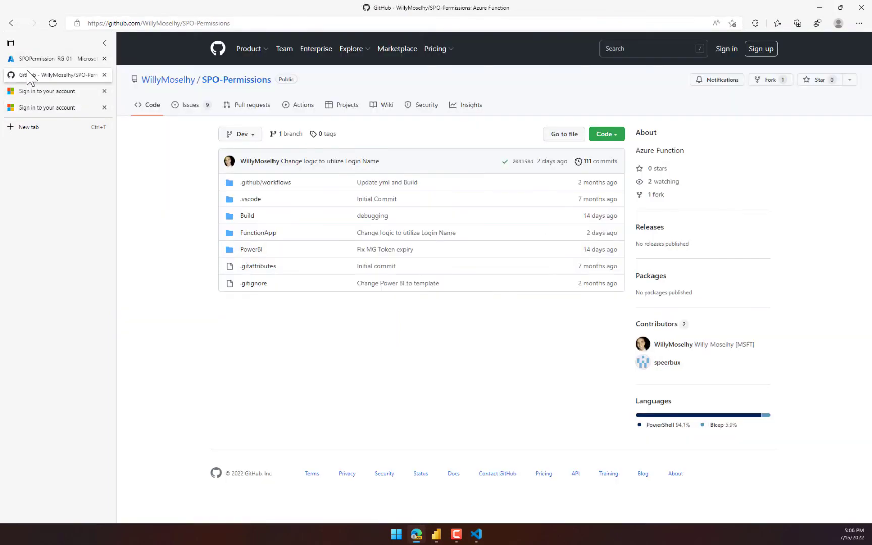
click(51, 58)
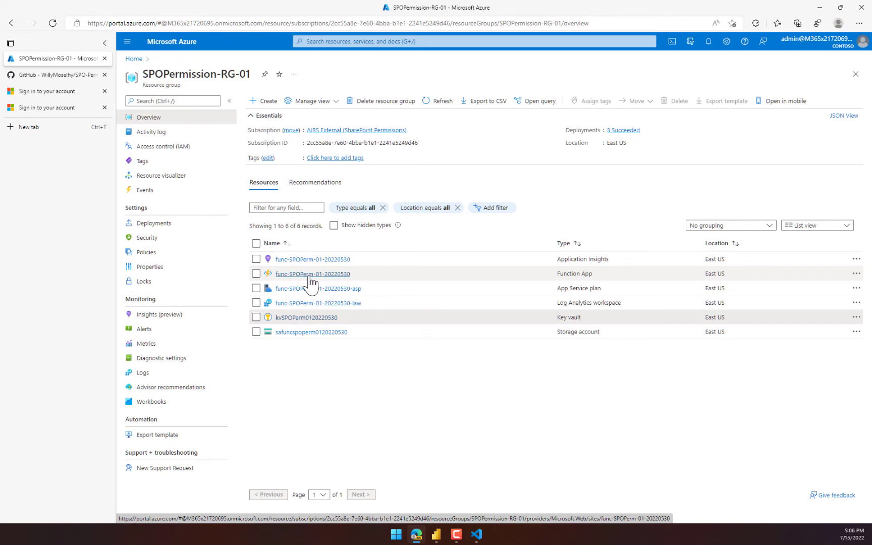
click(310, 275)
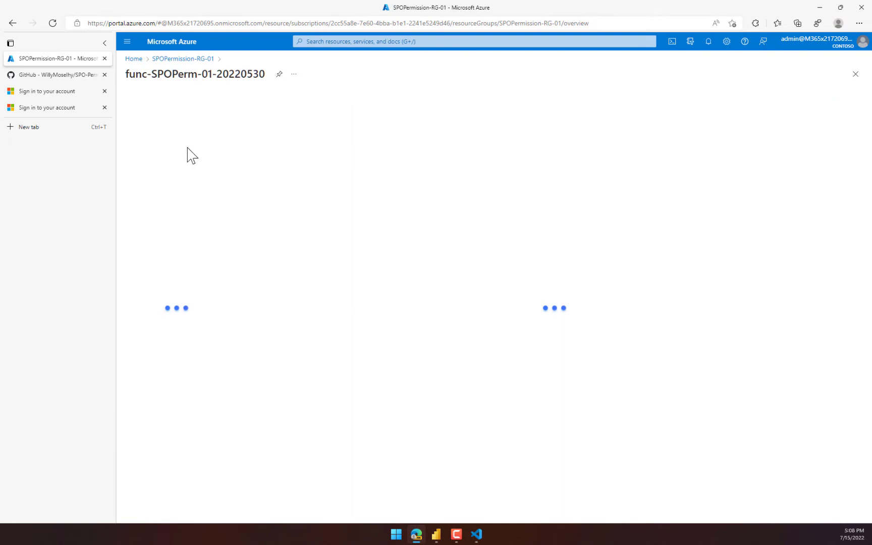
click(149, 237)
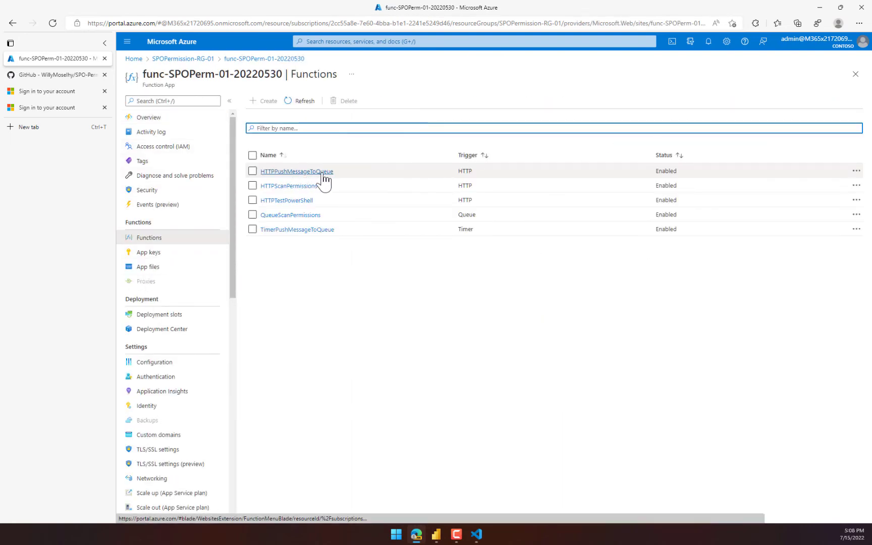
click(323, 174)
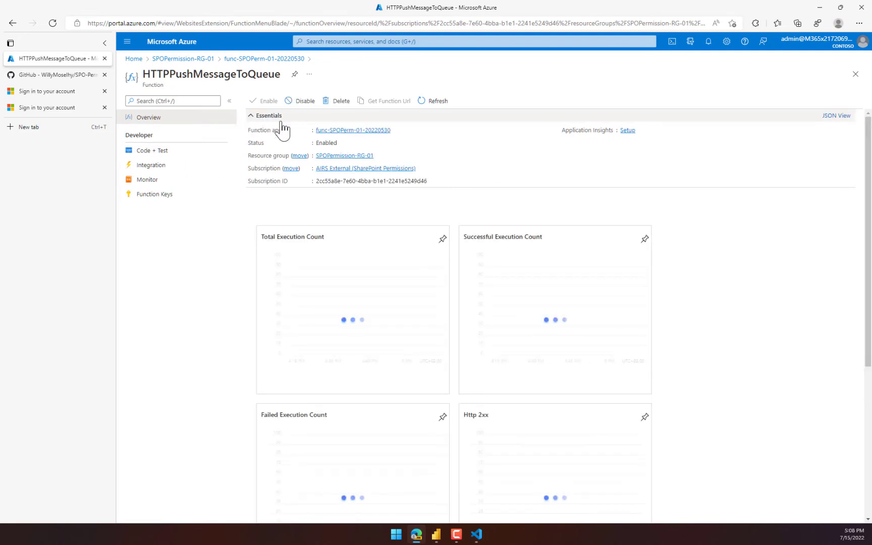
- Test-run the HTTPPushMessageToQueue function's code with its log maximized and highlight the opening message of the HTTP response content
click(192, 150)
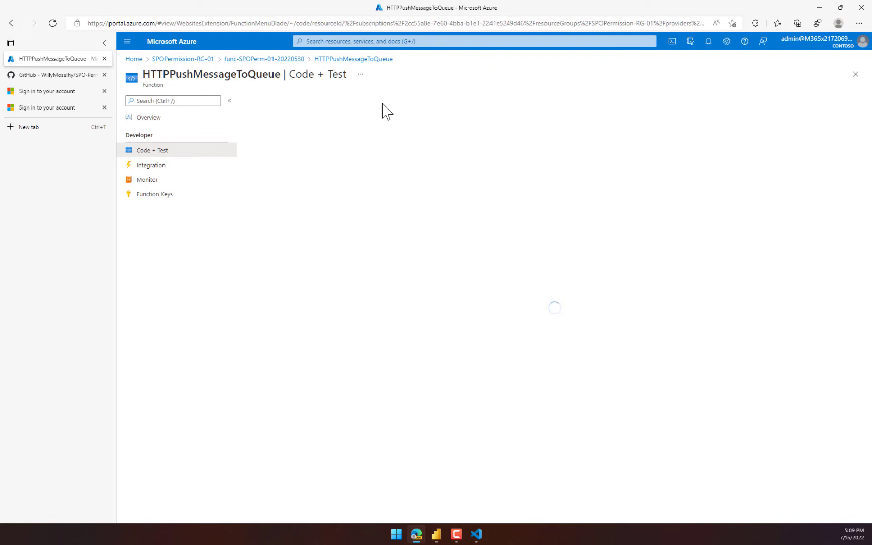
click(384, 101)
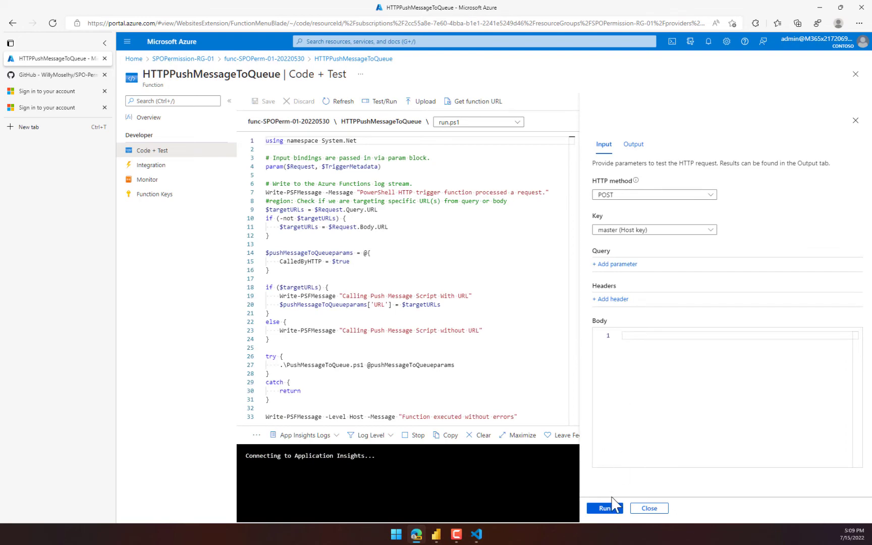
click(606, 510)
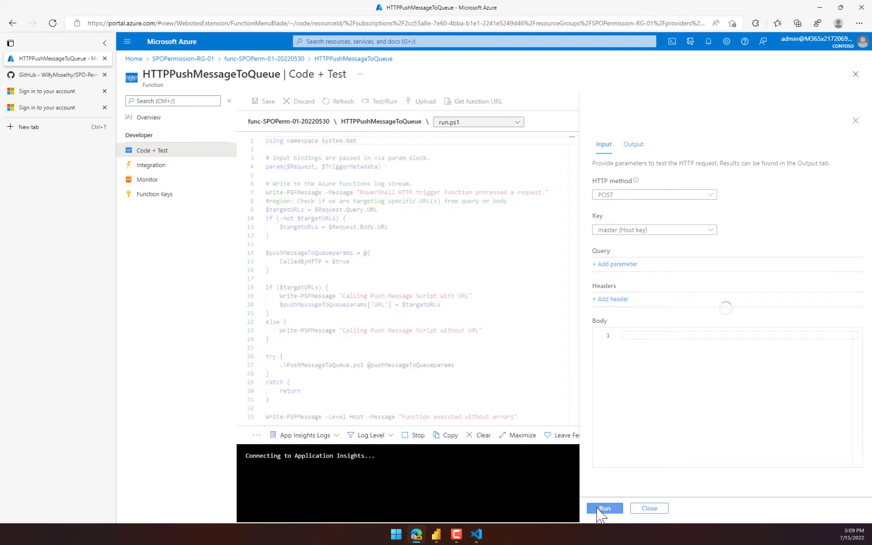
click(515, 436)
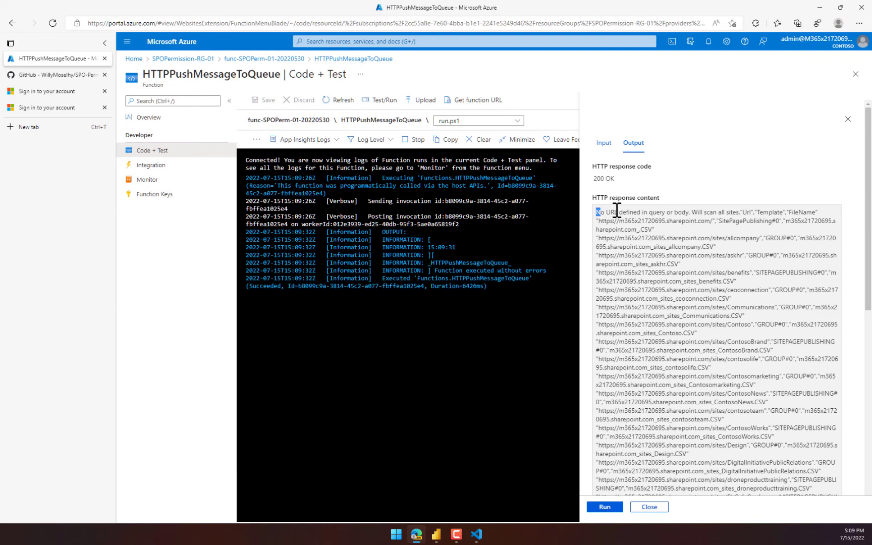
drag(617, 210, 739, 213)
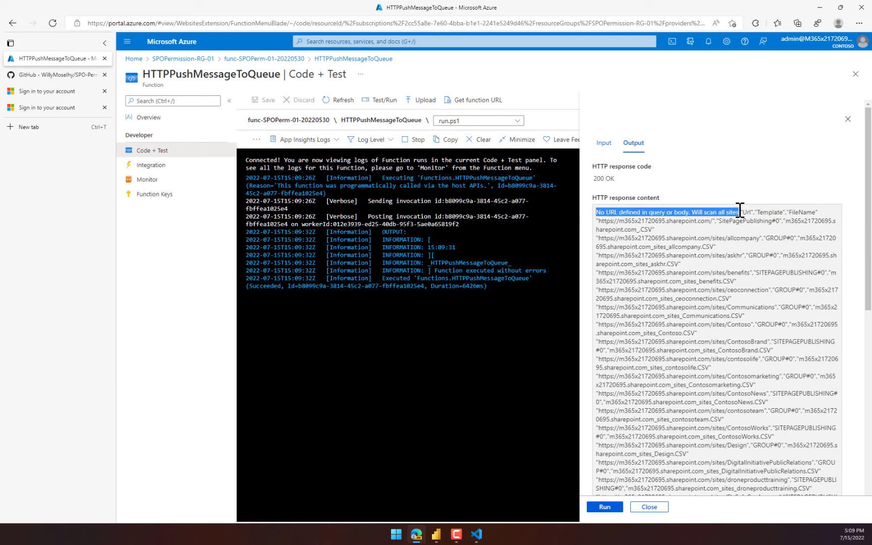
click(182, 61)
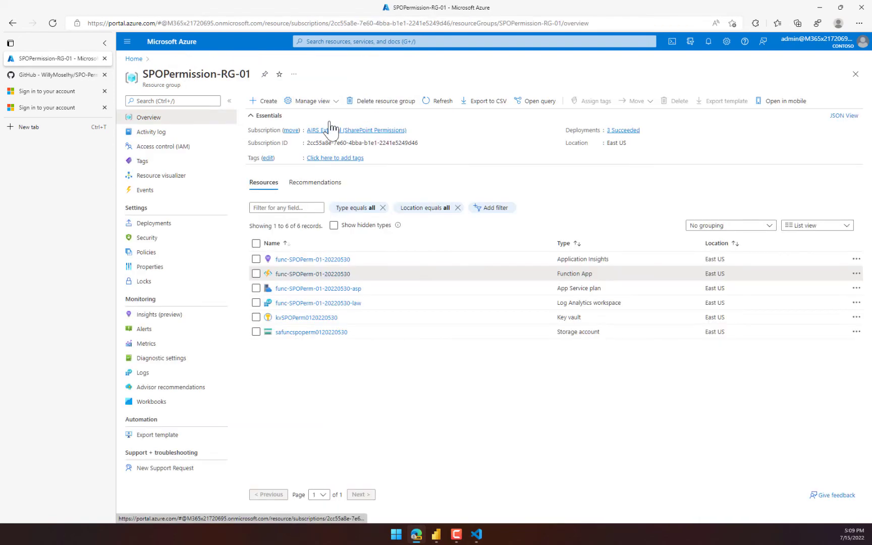
click(290, 332)
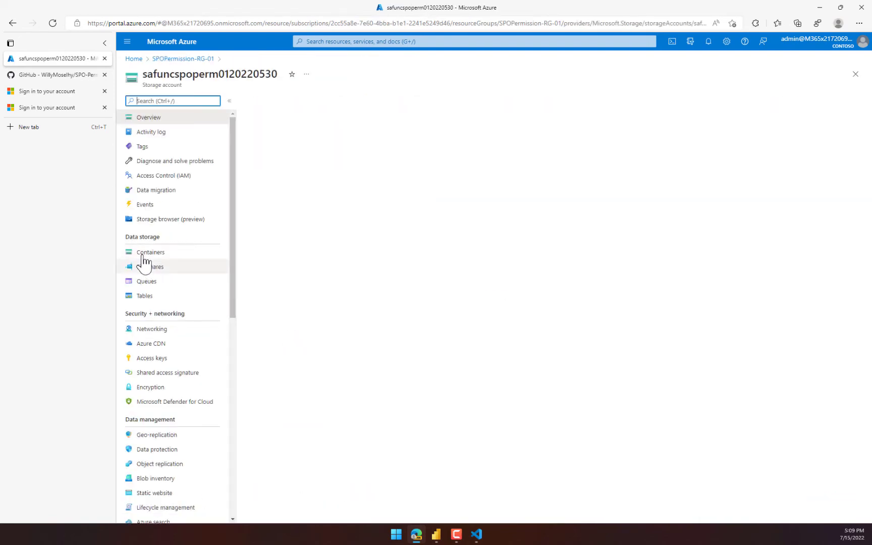
click(144, 279)
click(365, 149)
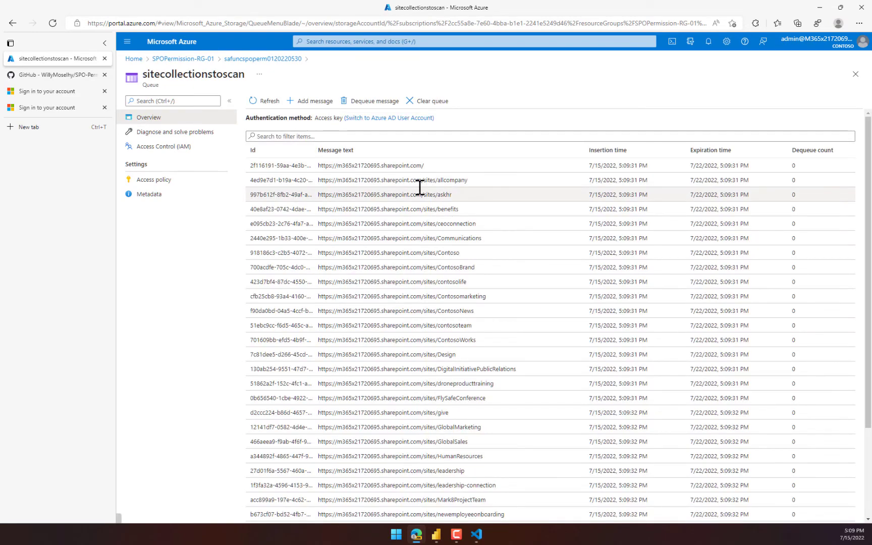
scroll(374, 181, down, 2)
scroll(374, 182, up, 2)
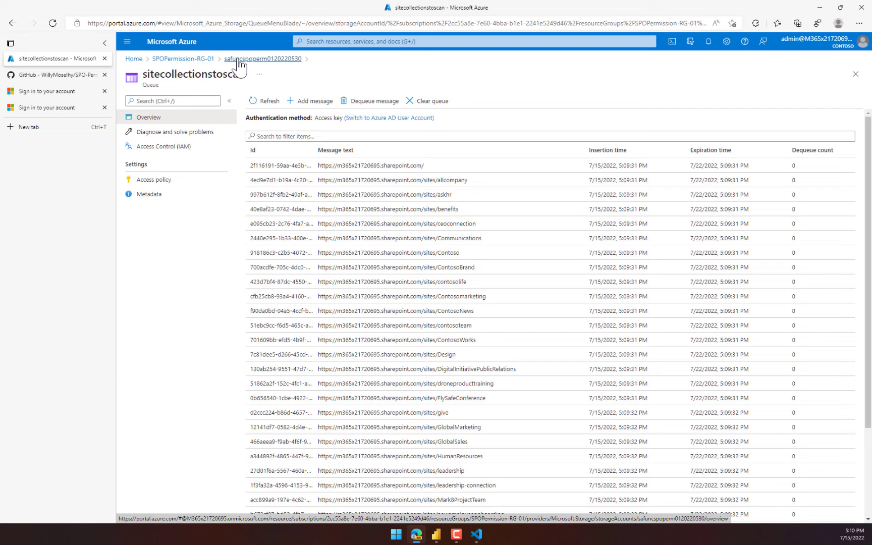
click(204, 59)
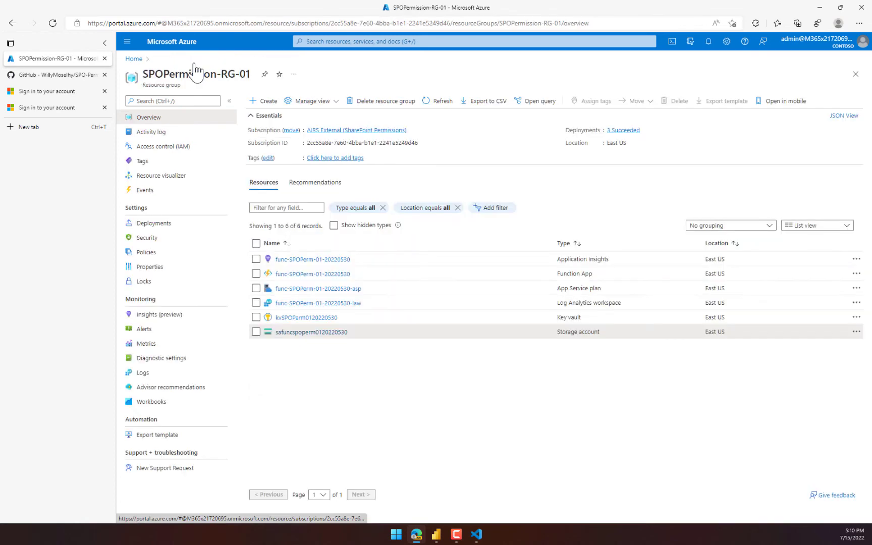
click(329, 290)
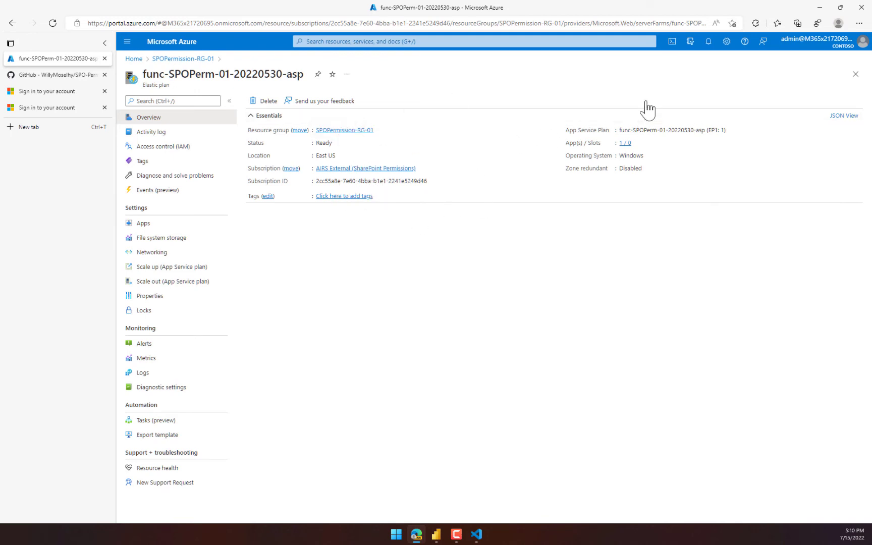
click(196, 59)
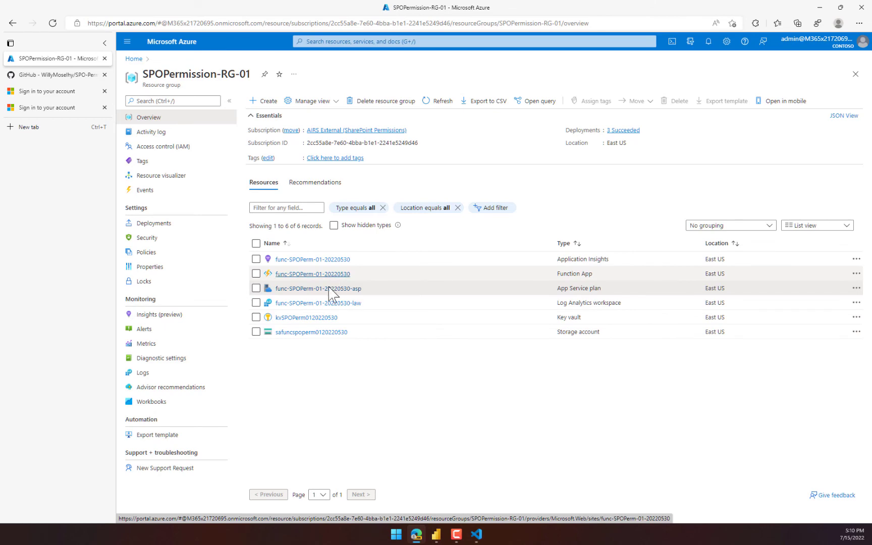
click(308, 331)
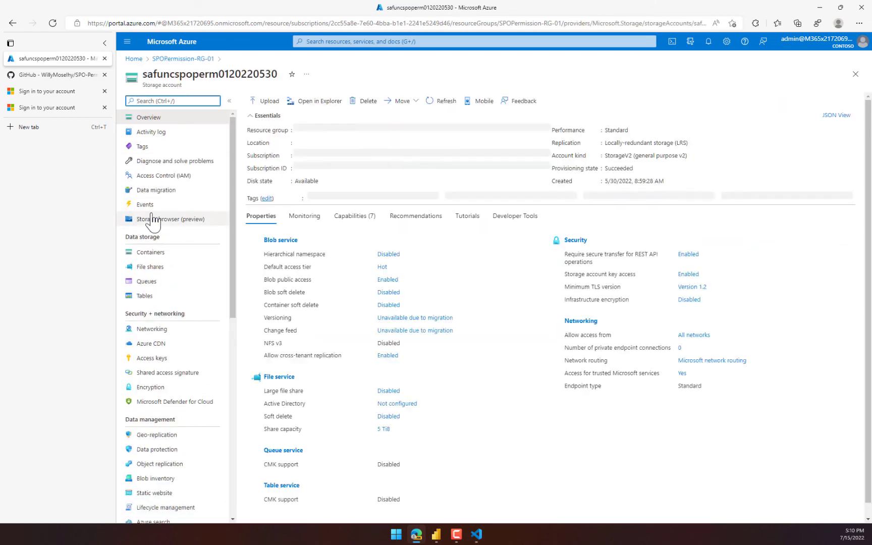
click(174, 219)
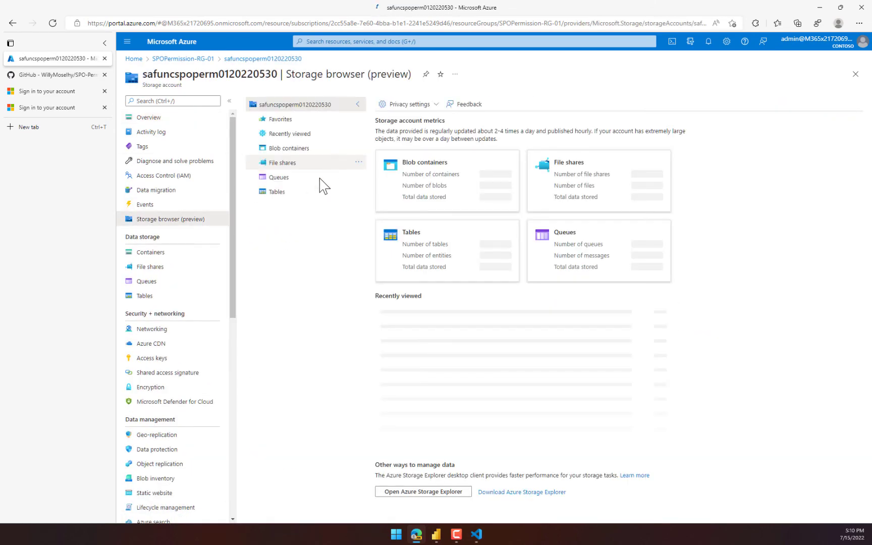
click(274, 178)
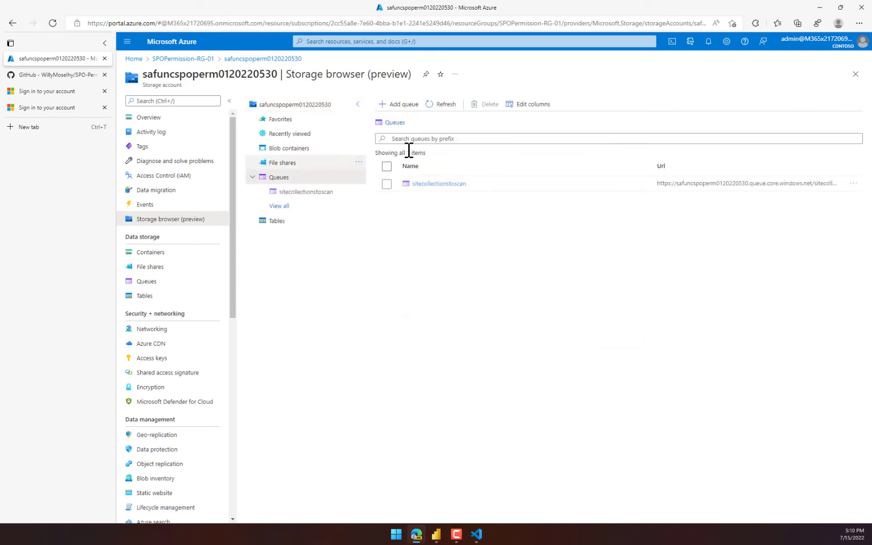
click(443, 187)
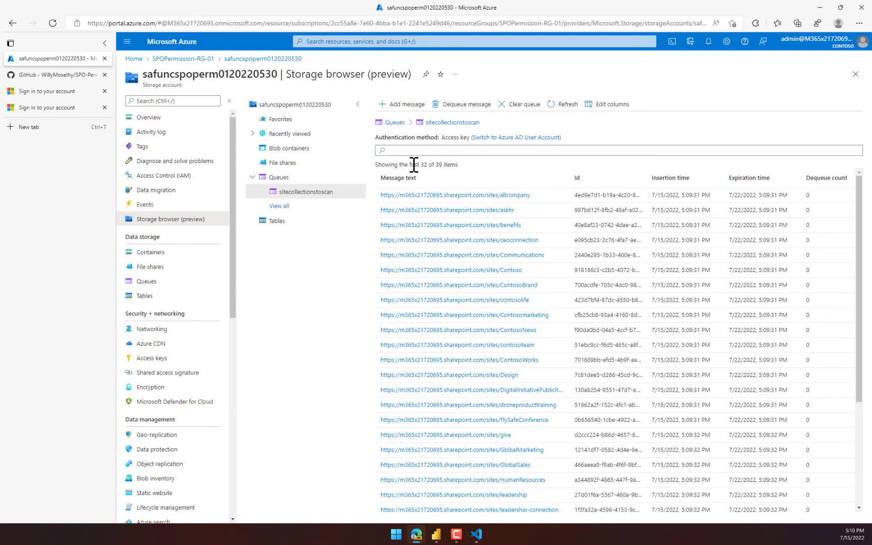
- Refresh the message list of the sitecollectionstoscan queue to check how many items remain
drag(413, 165, 474, 174)
click(565, 105)
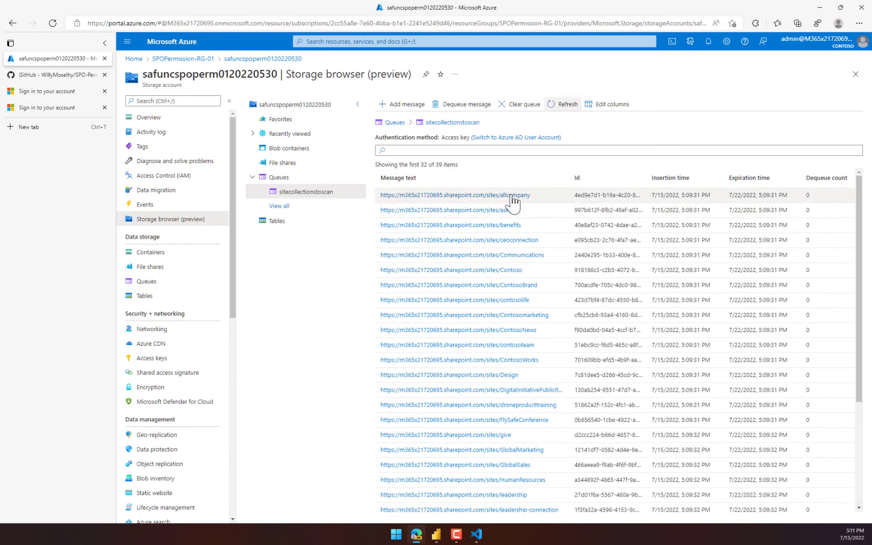
click(565, 110)
- Open the output blob container and refresh its file list, and recheck the remaining messages in the sitecollectionstoscan queue
click(279, 163)
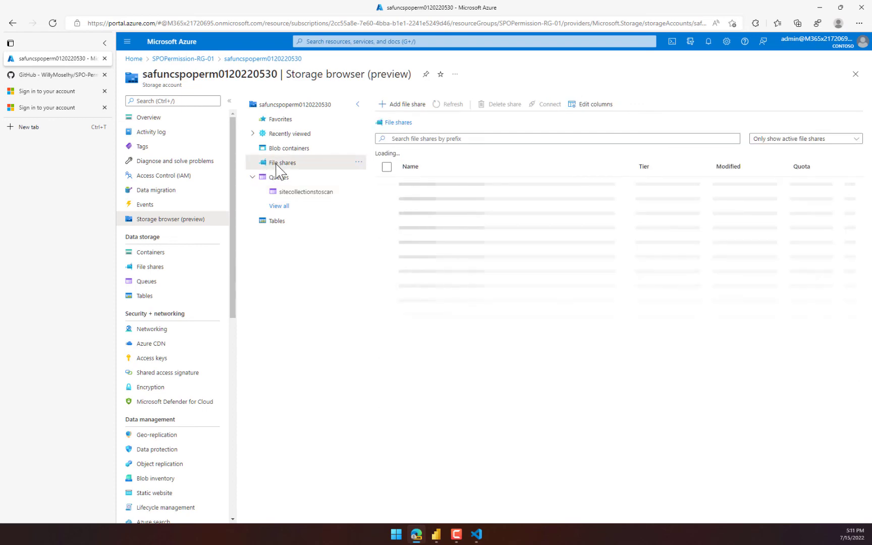
click(253, 163)
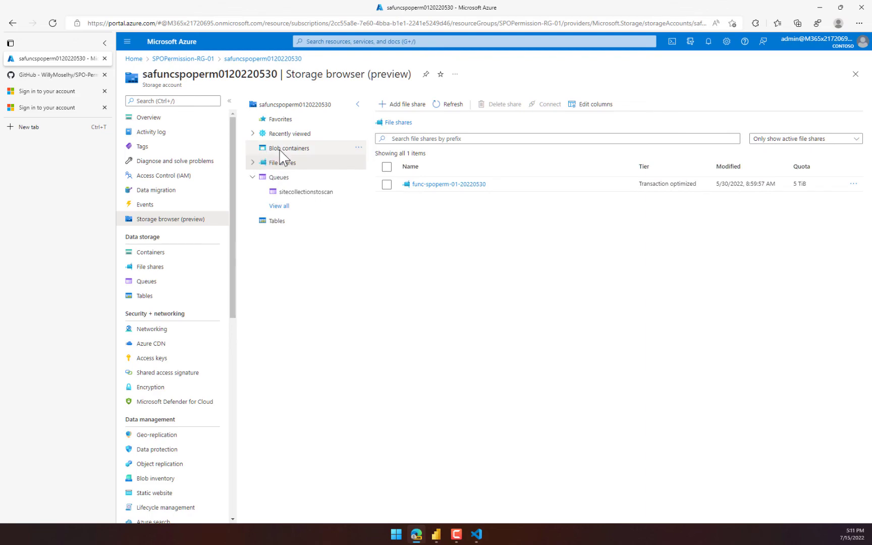
click(281, 149)
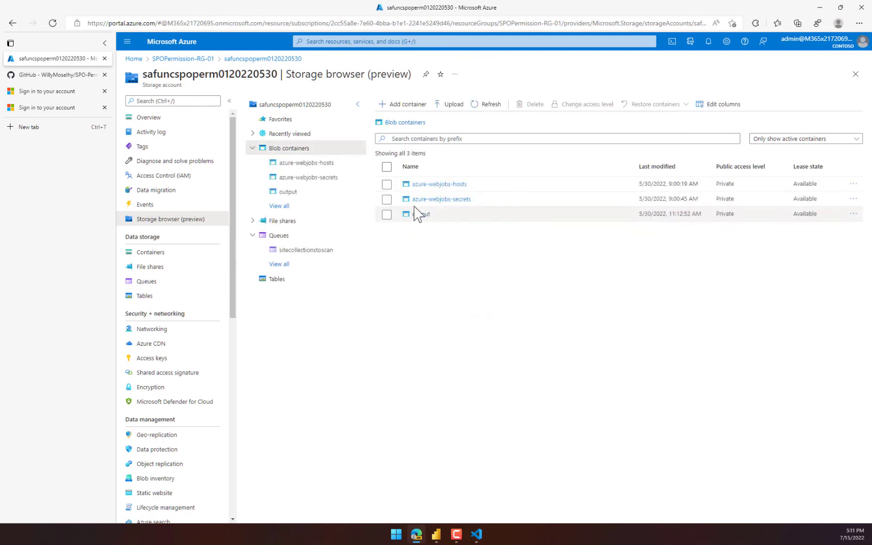
click(422, 216)
click(598, 196)
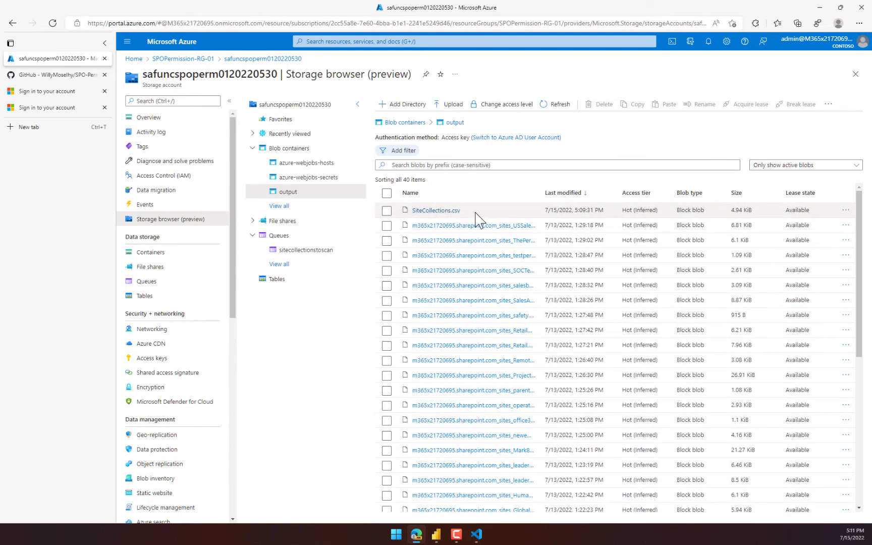
click(557, 104)
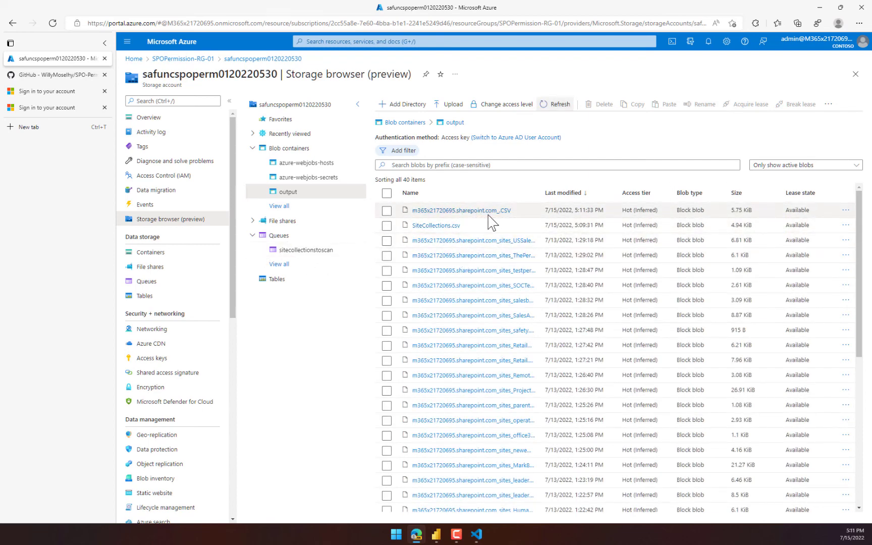
click(306, 250)
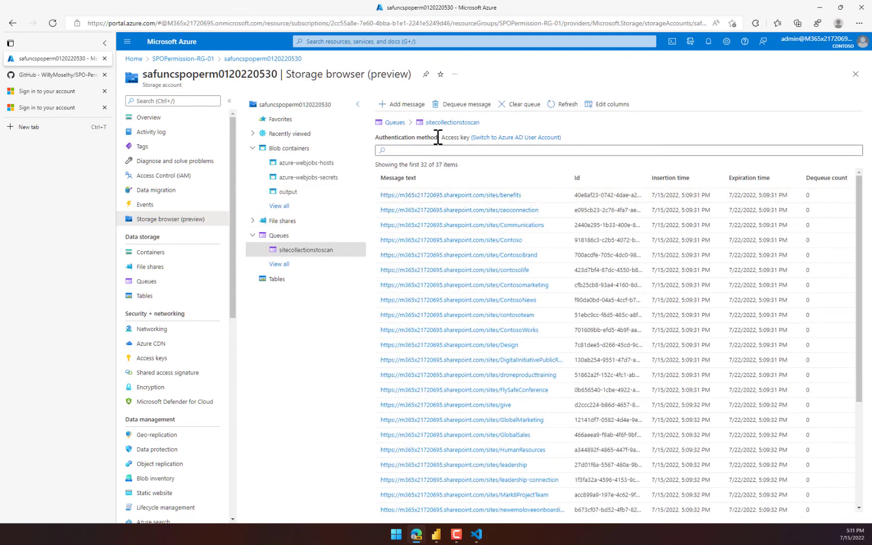
drag(433, 165, 459, 166)
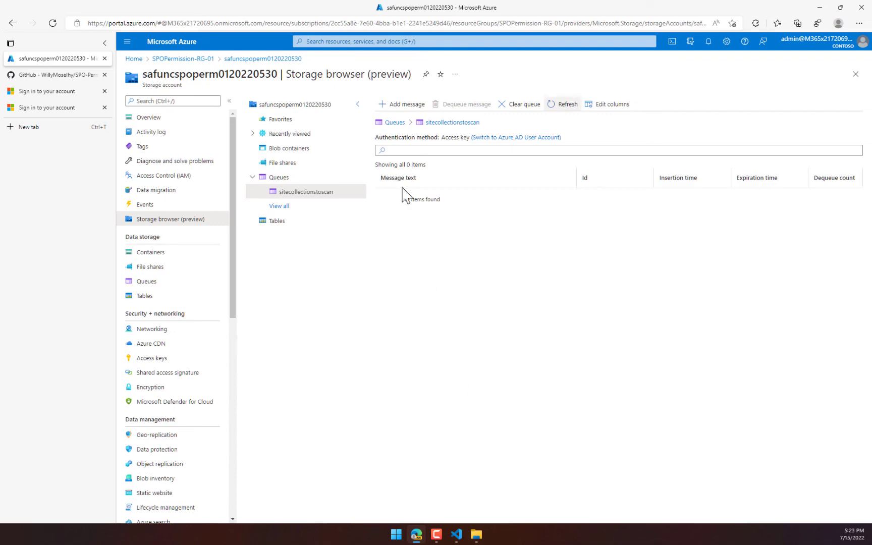
- Show the repository's PowerBI folder in Visual Studio Code and File Explorer, and open SharePoint Online Permissions.pbit from it in Power BI Desktop
click(457, 534)
click(71, 165)
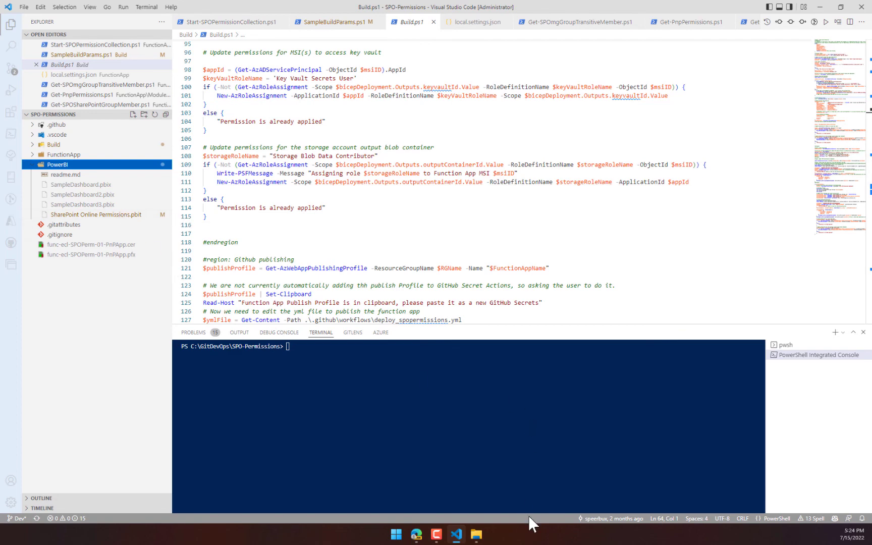
click(487, 534)
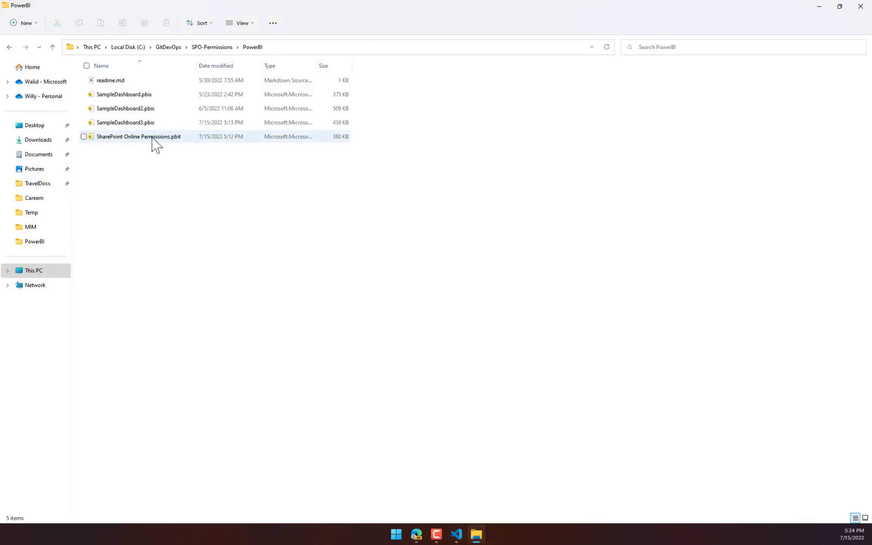
click(155, 141)
double_click(316, 66)
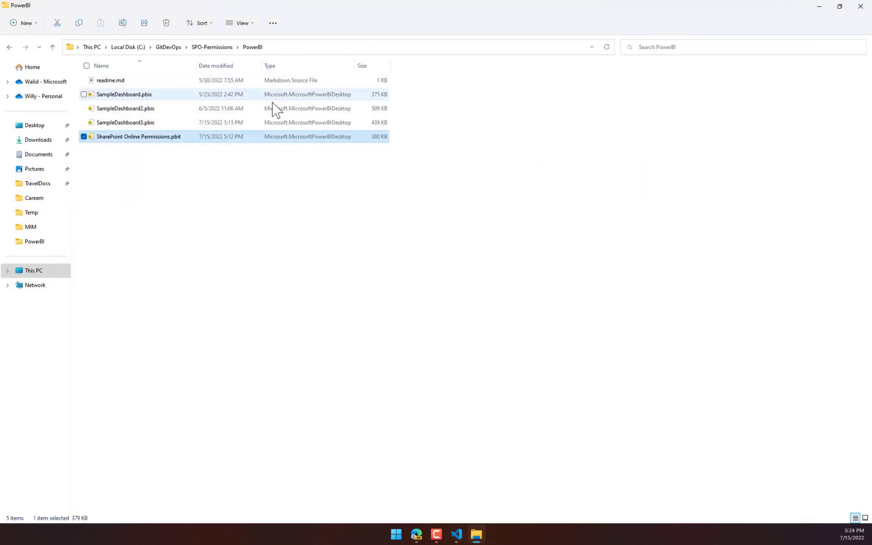
right_click(153, 143)
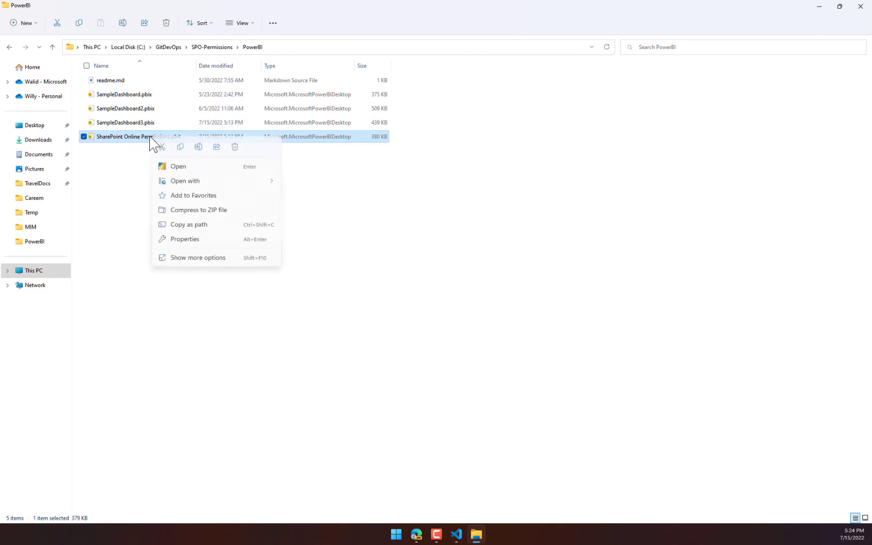
click(183, 168)
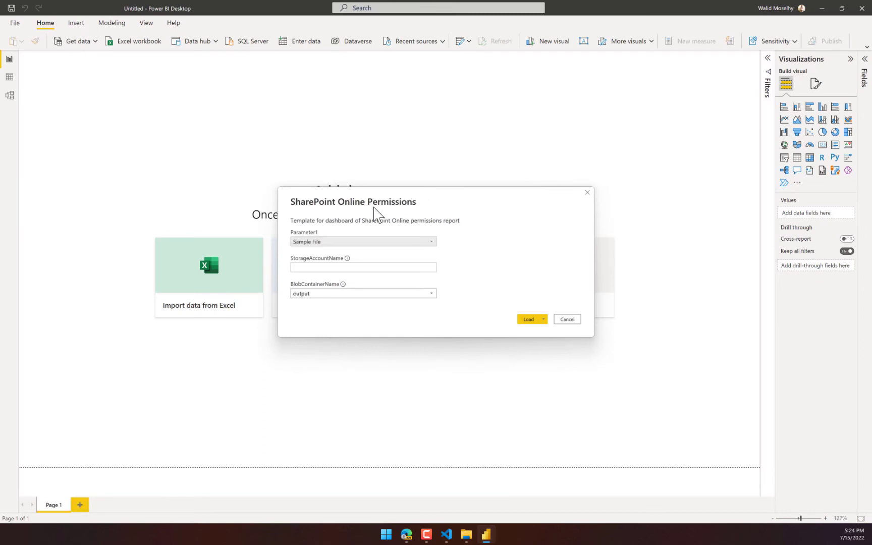
- Review the template's StorageAccountName field and the available options for BlobContainerName
click(331, 267)
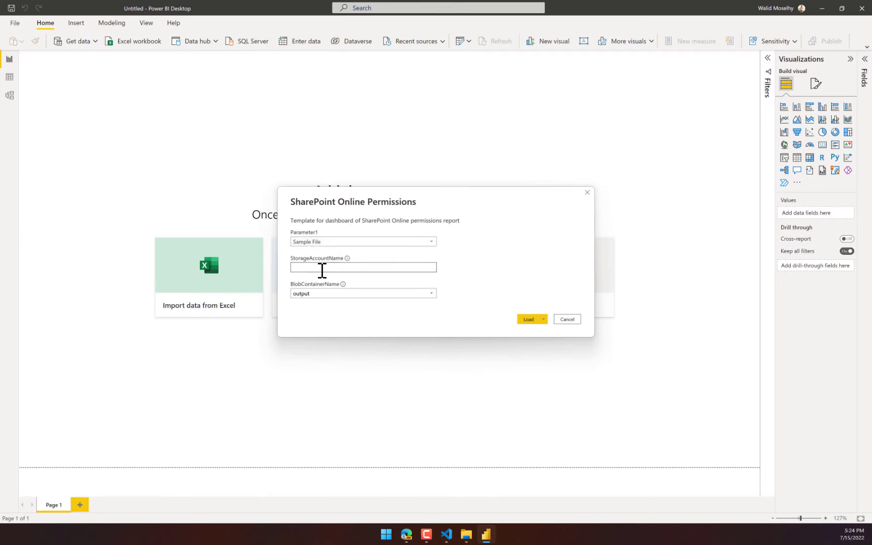
click(381, 294)
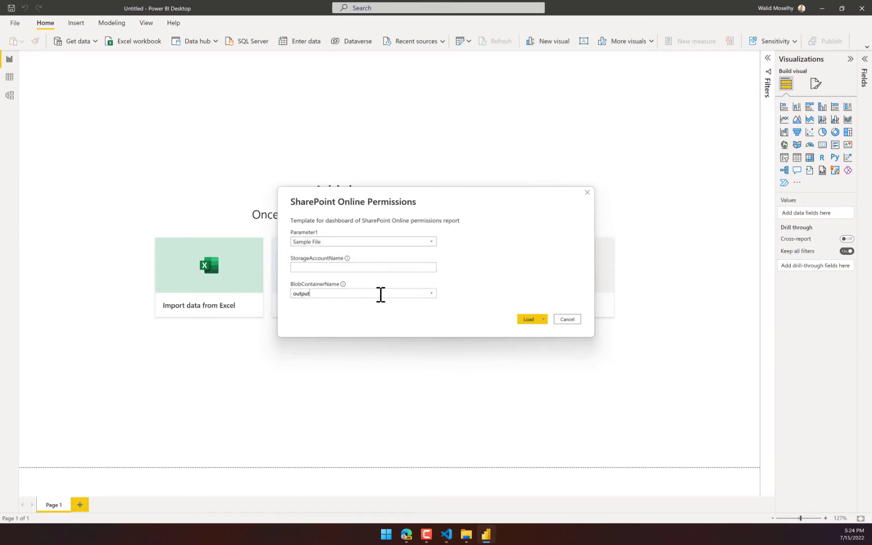
click(432, 294)
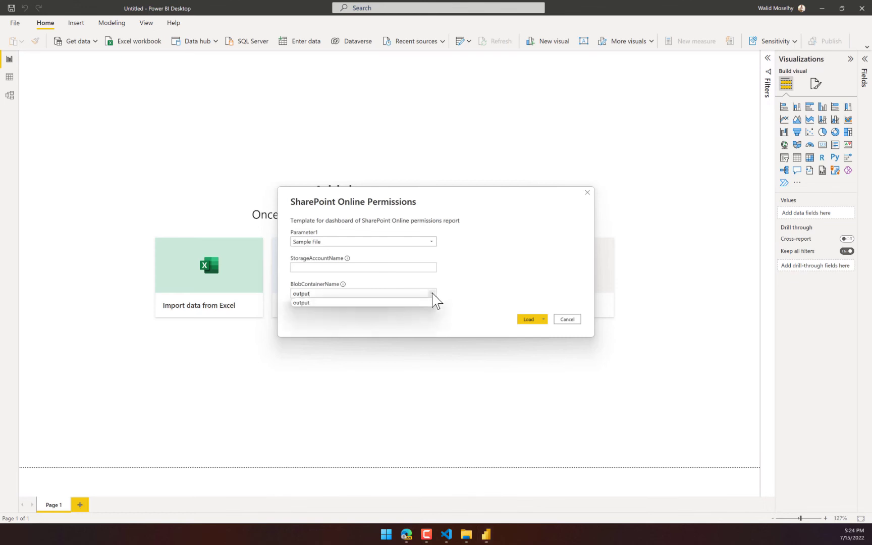
click(432, 295)
click(429, 268)
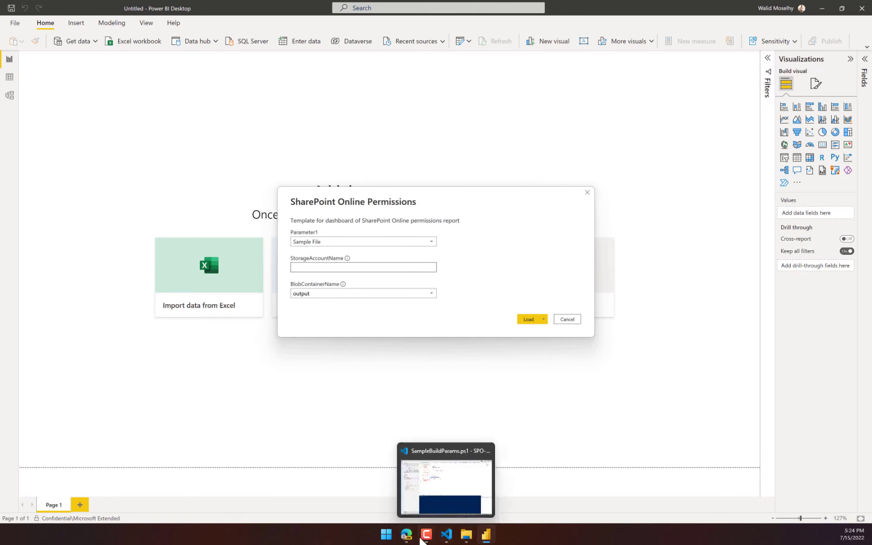
click(404, 518)
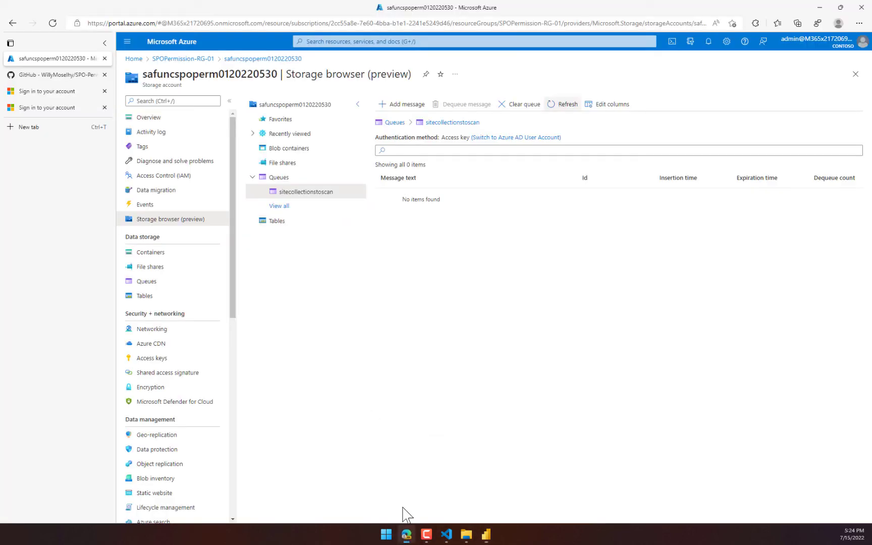
double_click(223, 75)
key(ctrl+c)
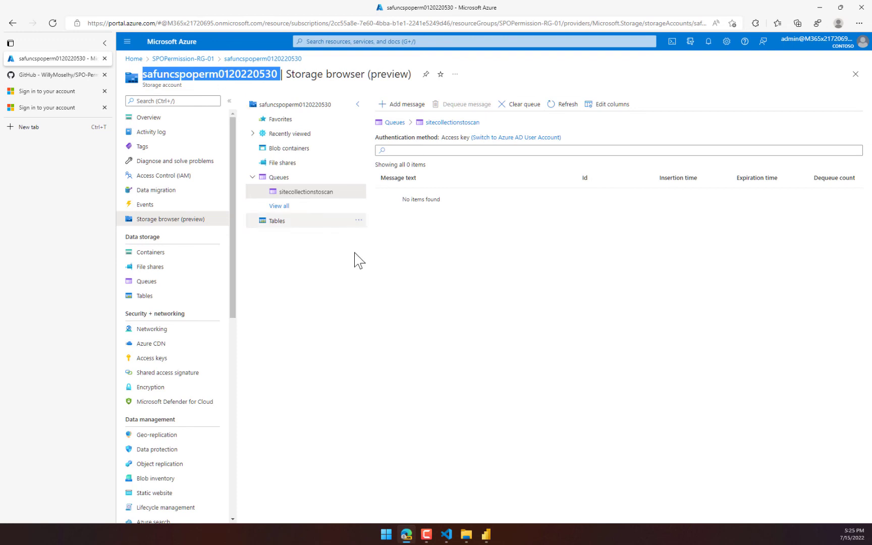
key(alt+Tab)
click(403, 266)
key(ctrl+v)
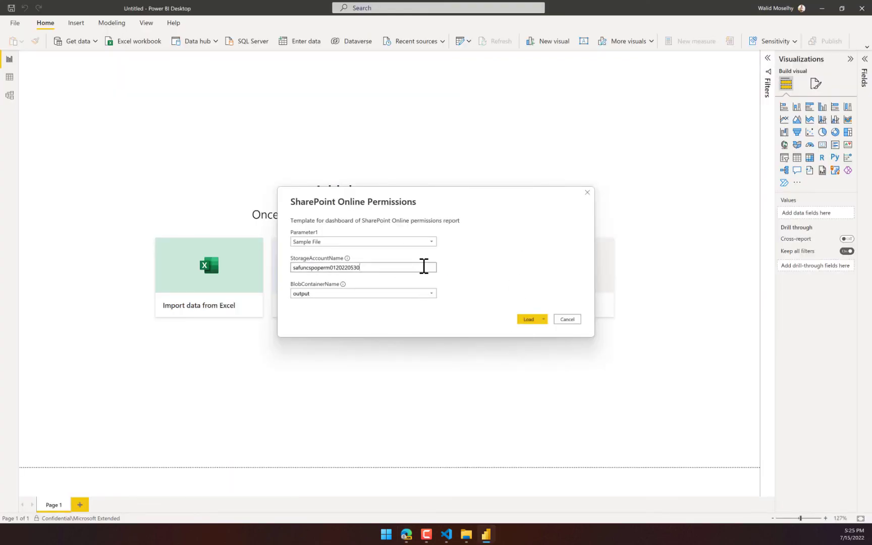
click(525, 322)
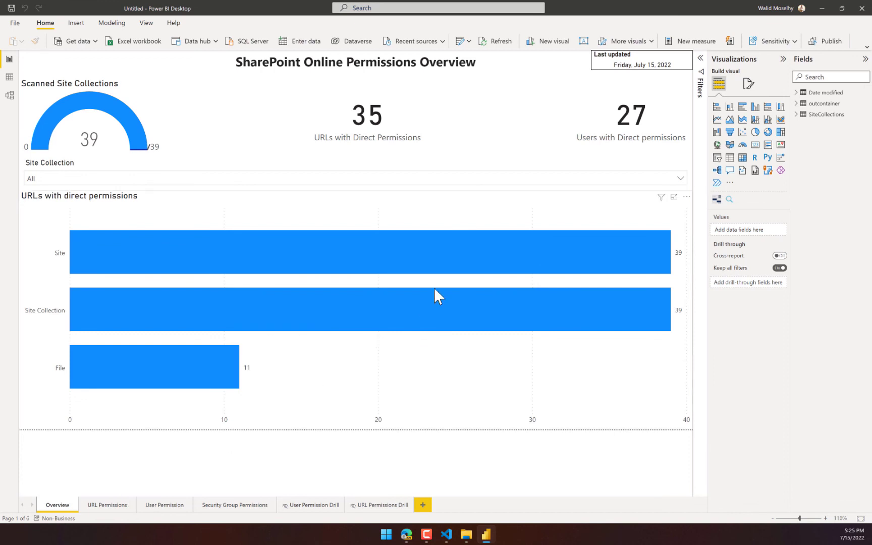
- View the SPOPermission-RG-01 resource group's resources in the Azure portal and return to the Overview page of the Power BI report
click(480, 389)
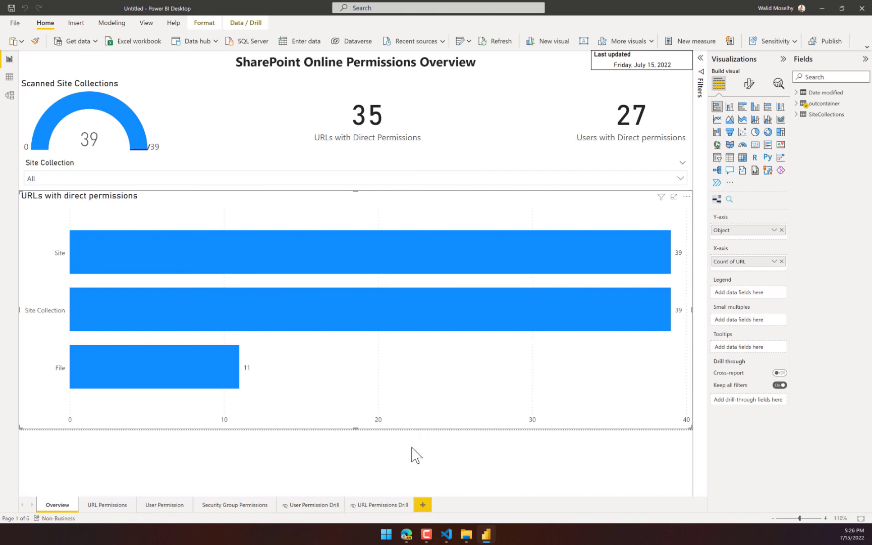
click(406, 539)
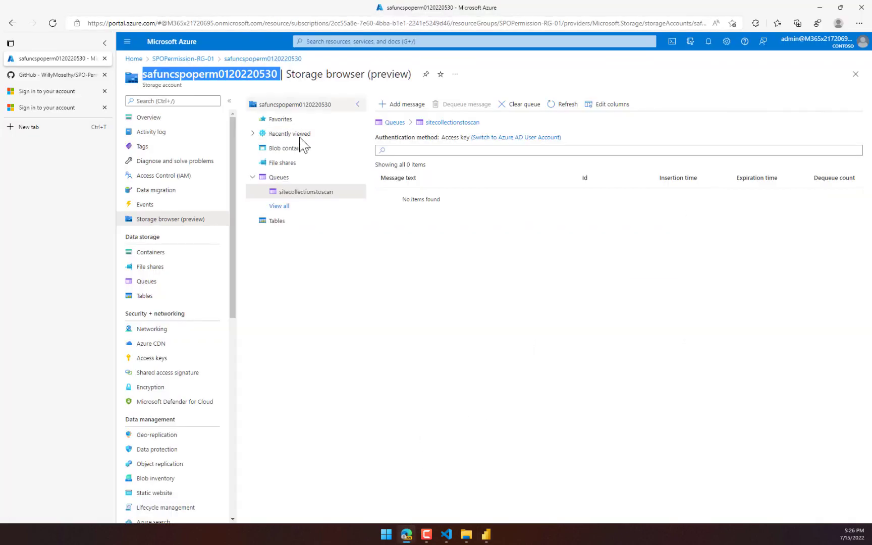
click(201, 60)
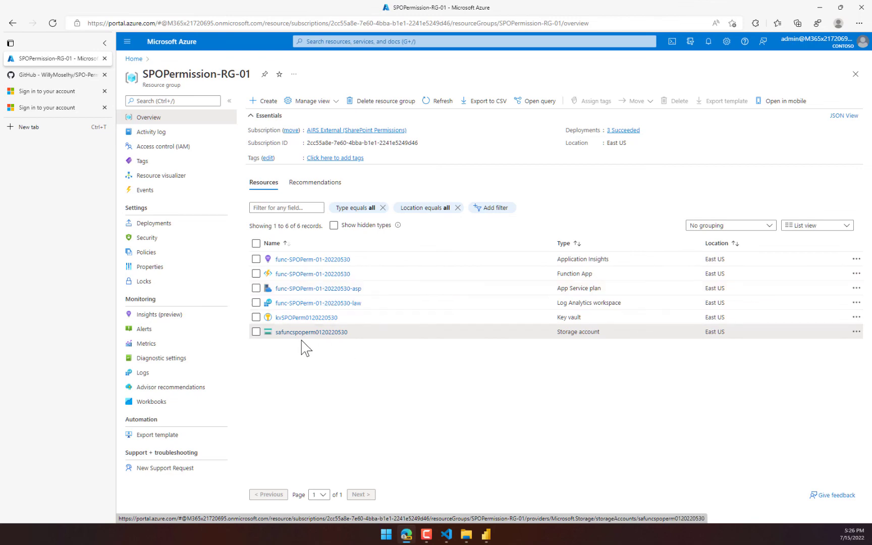
click(821, 8)
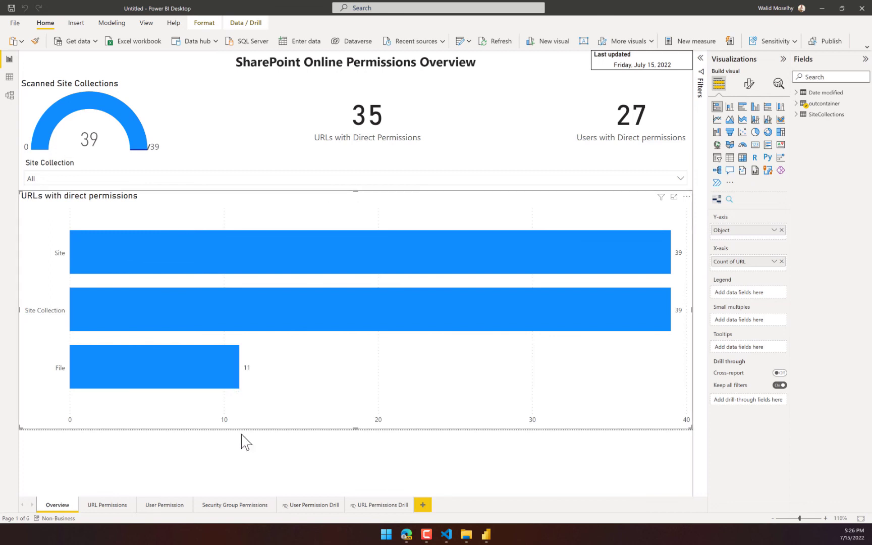
click(246, 457)
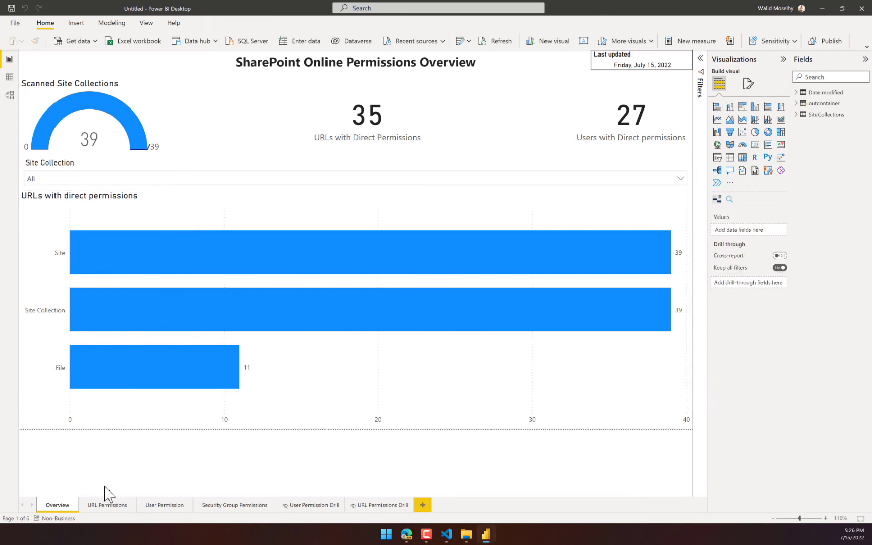